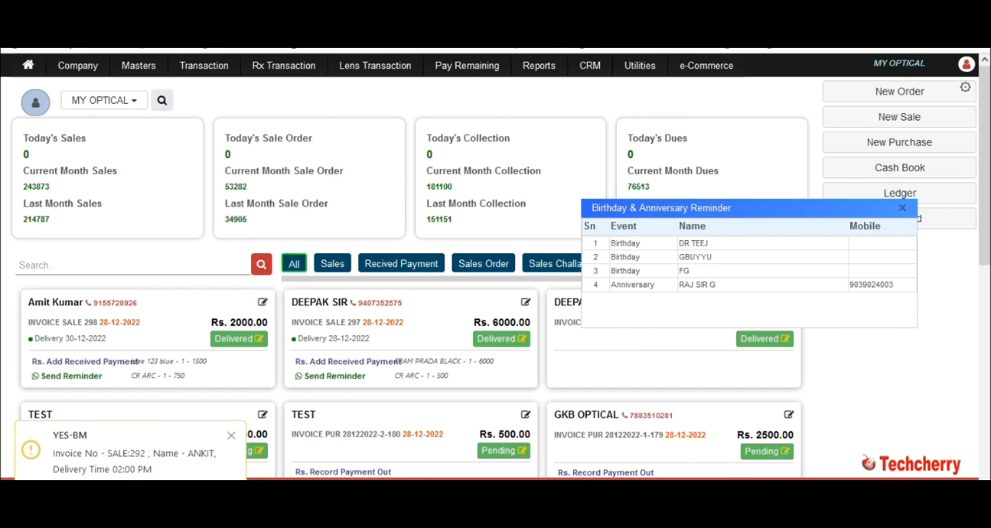
Step: Bring up the keyboard shortcut list and open a new sale invoice
key(super+alt)
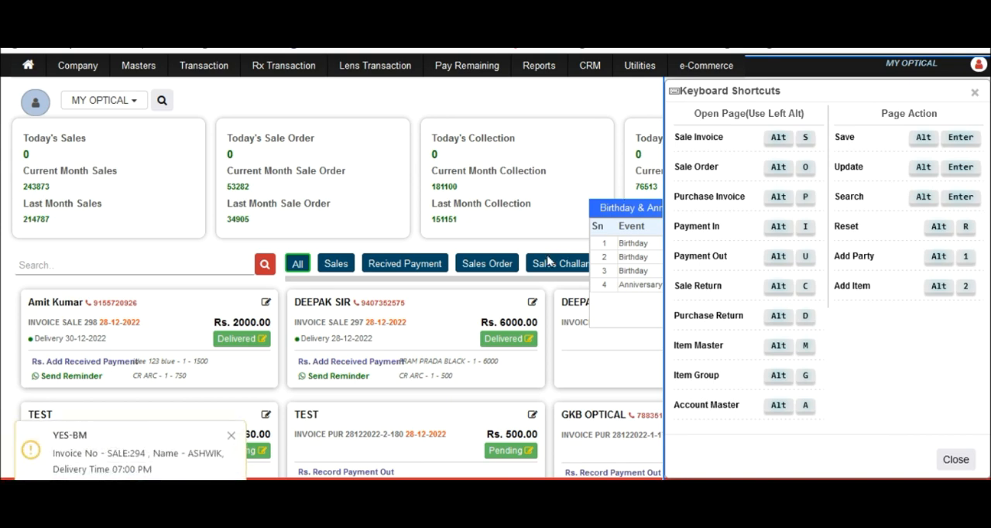
key(alt+s)
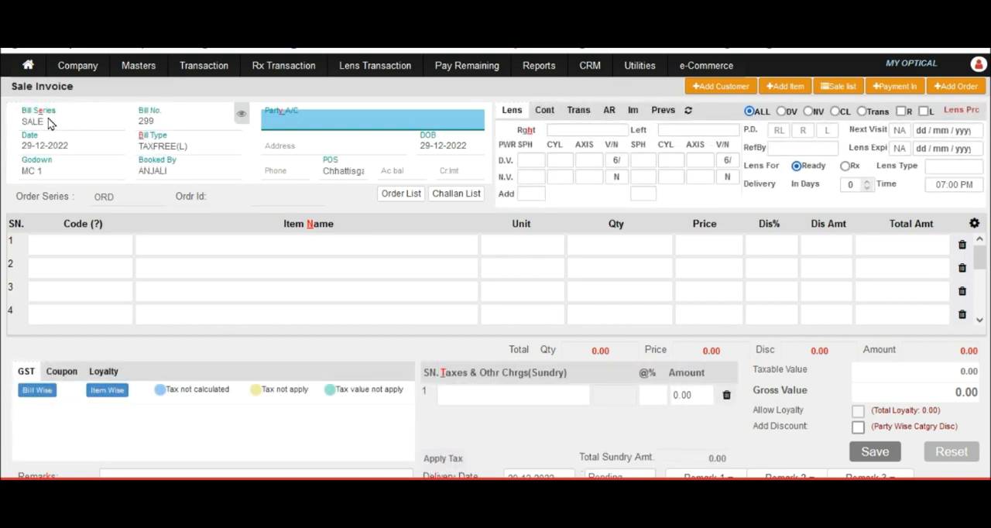
Step: Look through the bill type options available for the sale invoice
click(48, 122)
click(203, 154)
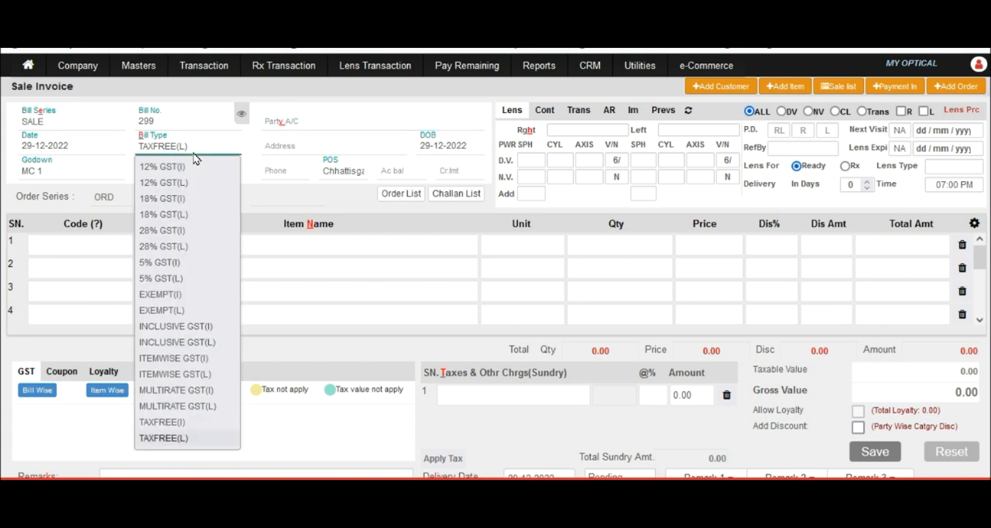
click(293, 195)
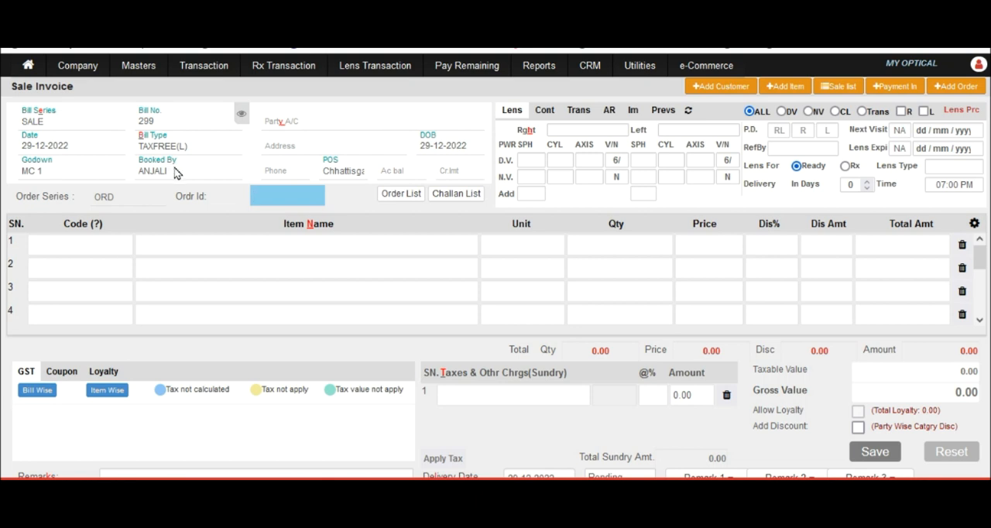
Step: Enter the customer's name as the invoice's party account and fill in the customer's address
click(296, 122)
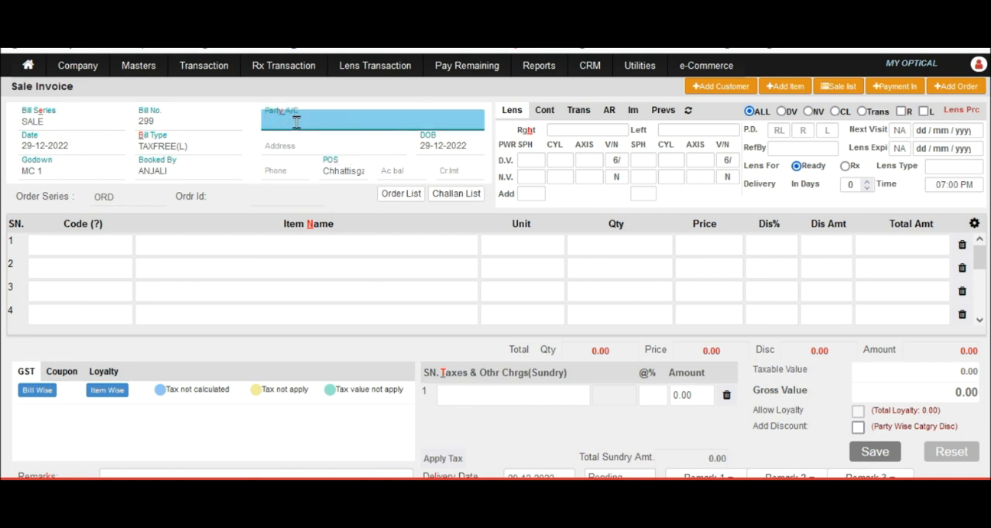
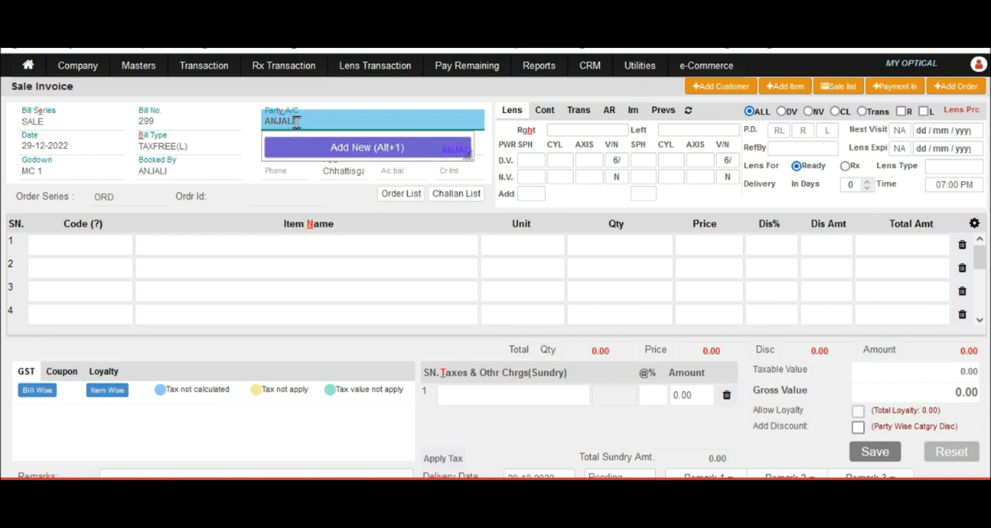
key(Return)
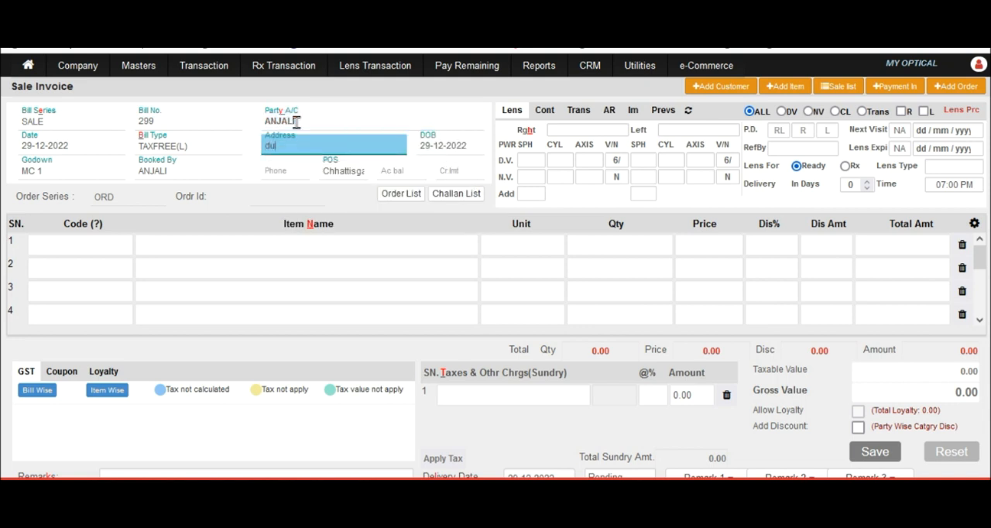
Step: Fill in the customer's phone number in the invoice header
click(282, 163)
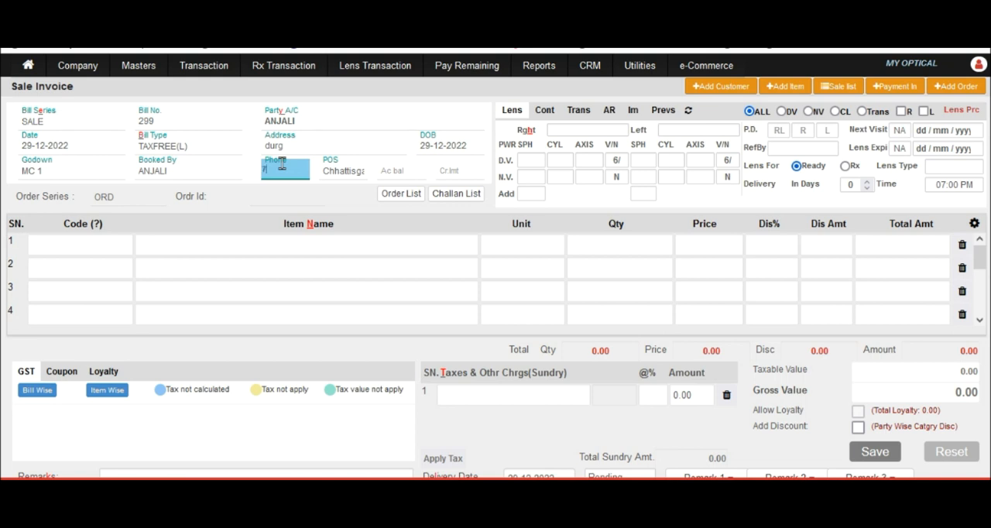
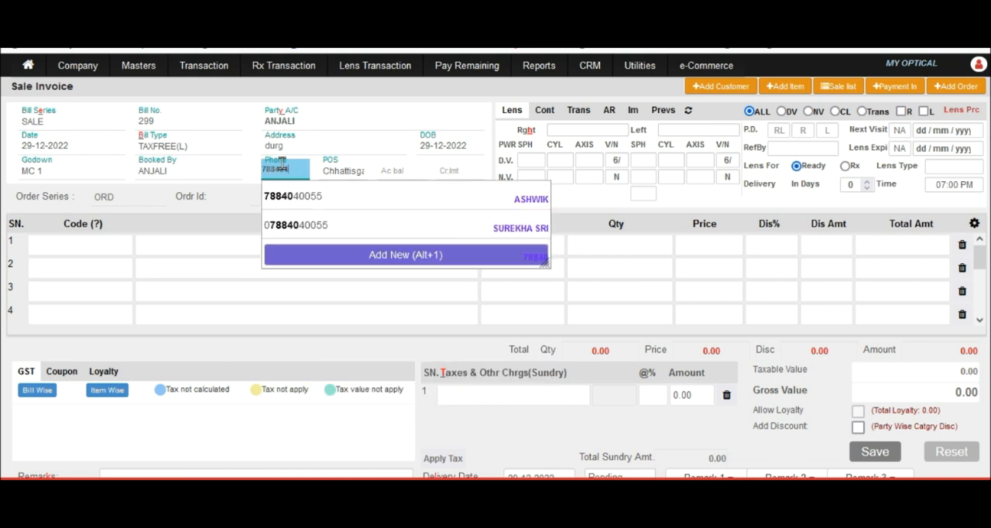
key(Tab)
key(Tab)
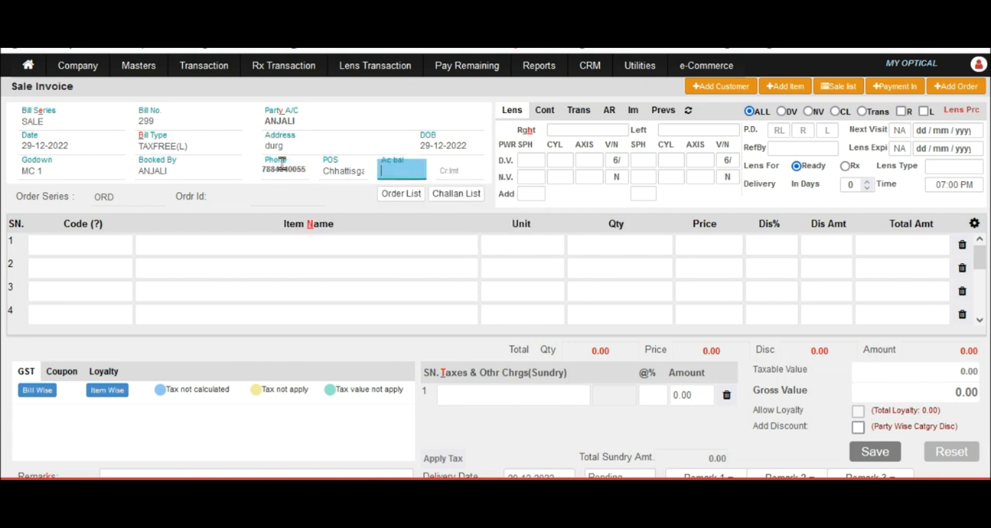
Step: Add the item with code 110011 to the first invoice line
click(77, 249)
text(1)
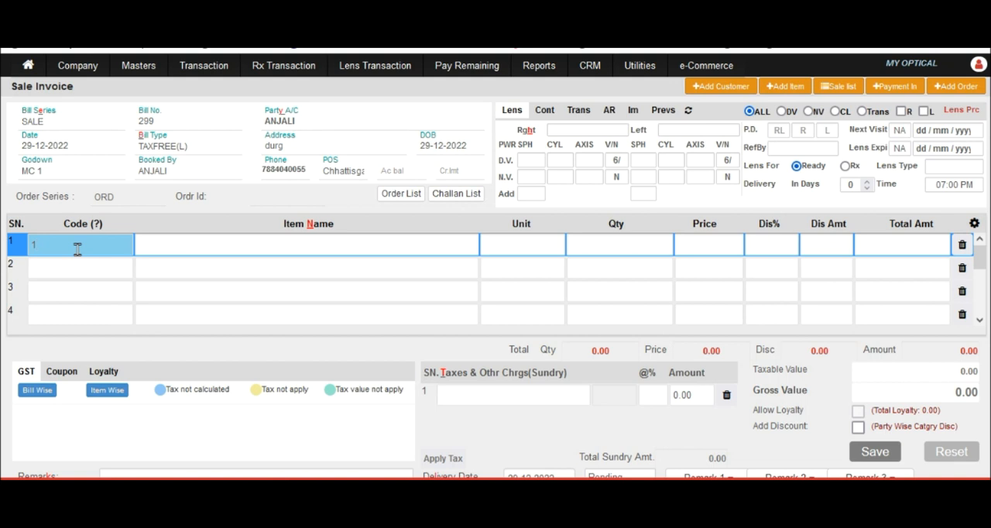
text(10011)
key(Return)
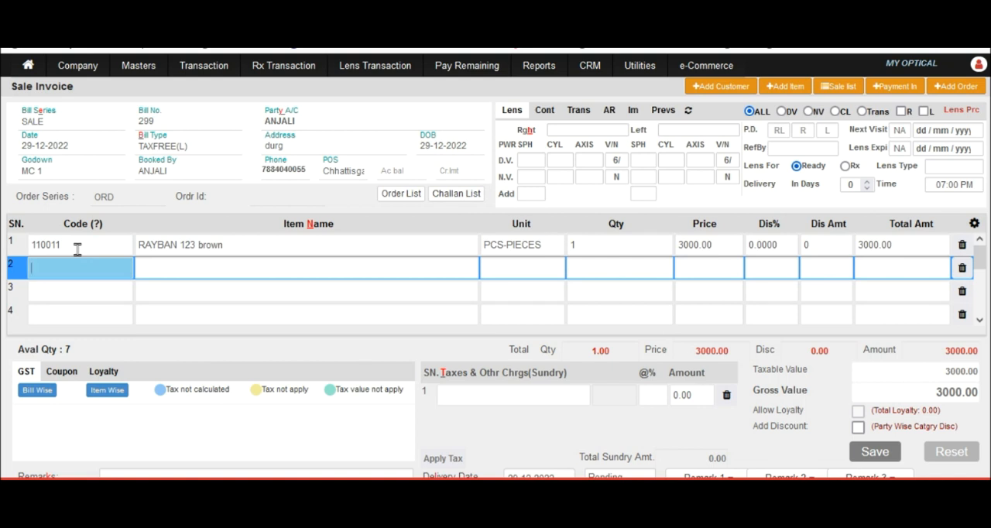
Step: Find items matching "cr" and add CR ARC to the second invoice line
click(174, 272)
text(crc)
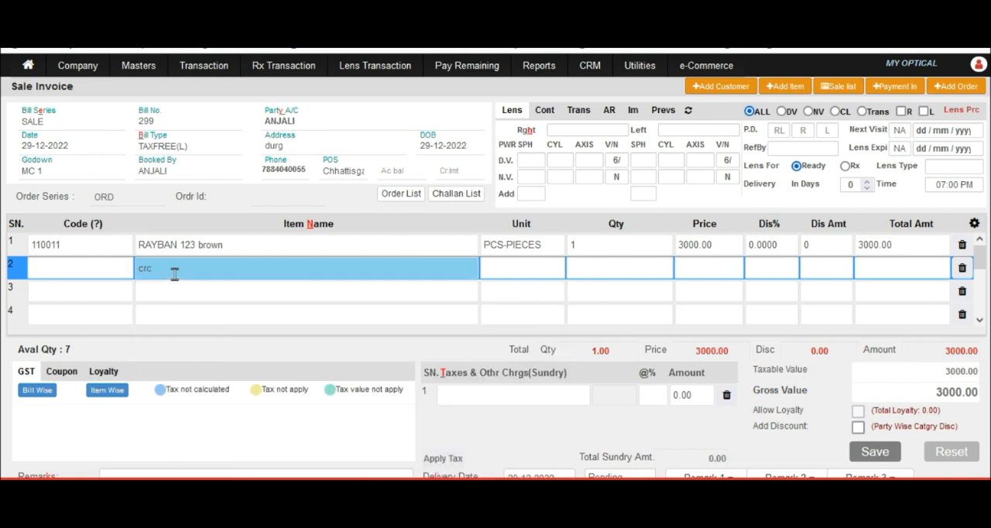
key(BackSpace)
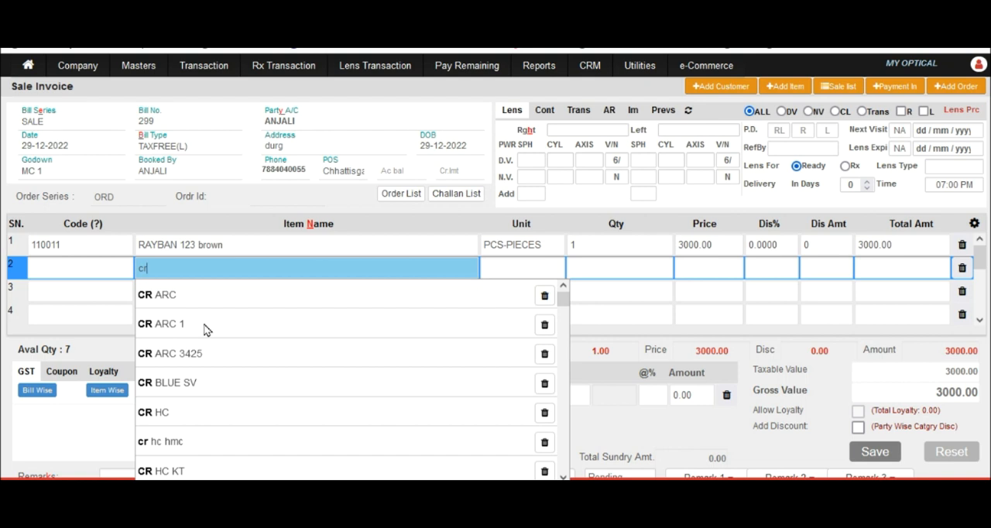
click(179, 295)
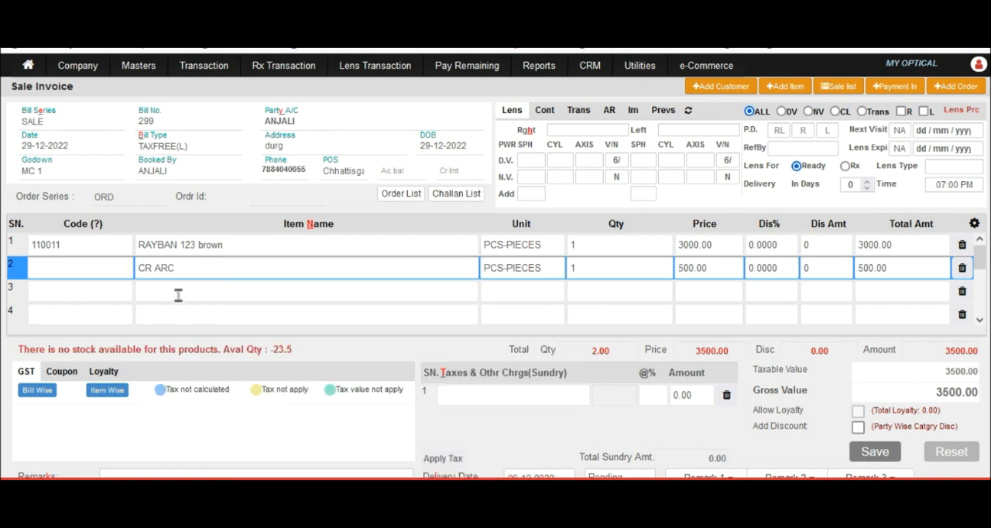
click(178, 295)
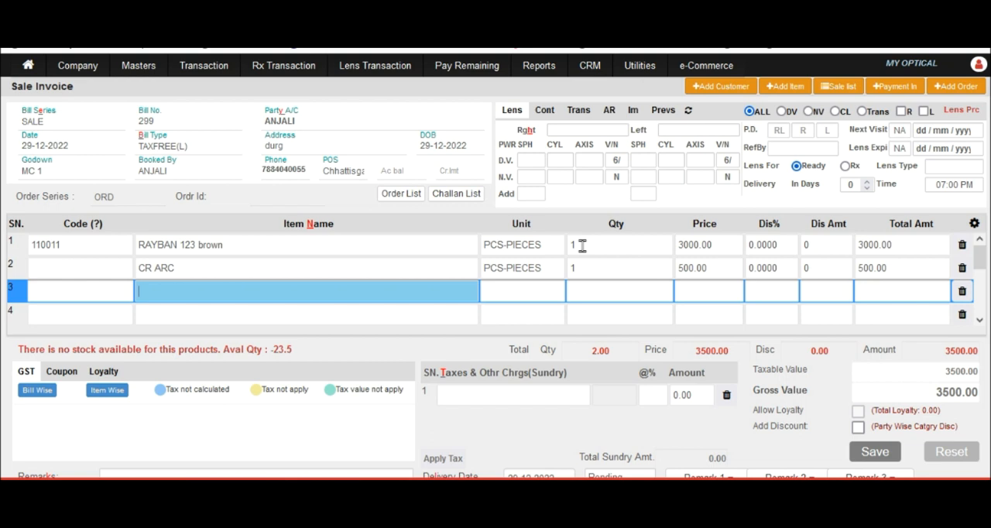
click(711, 246)
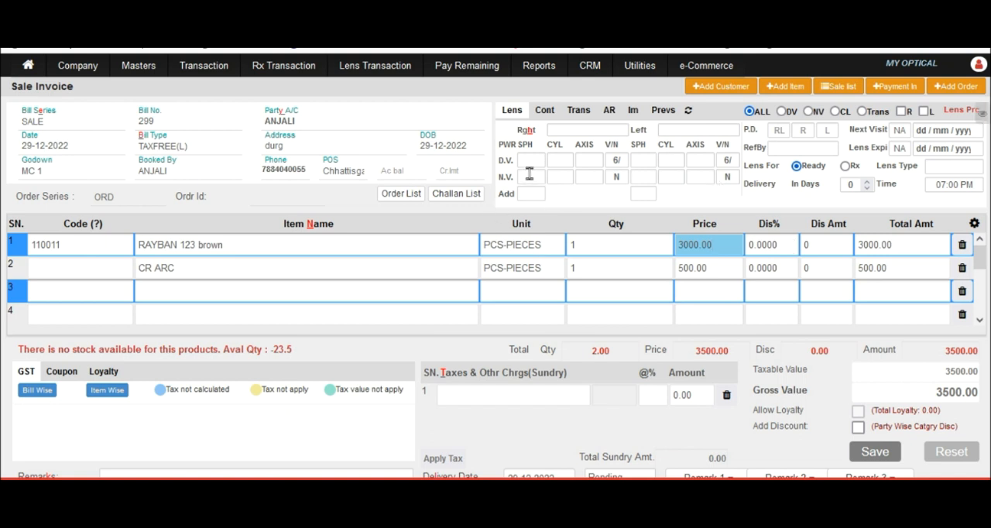
click(265, 286)
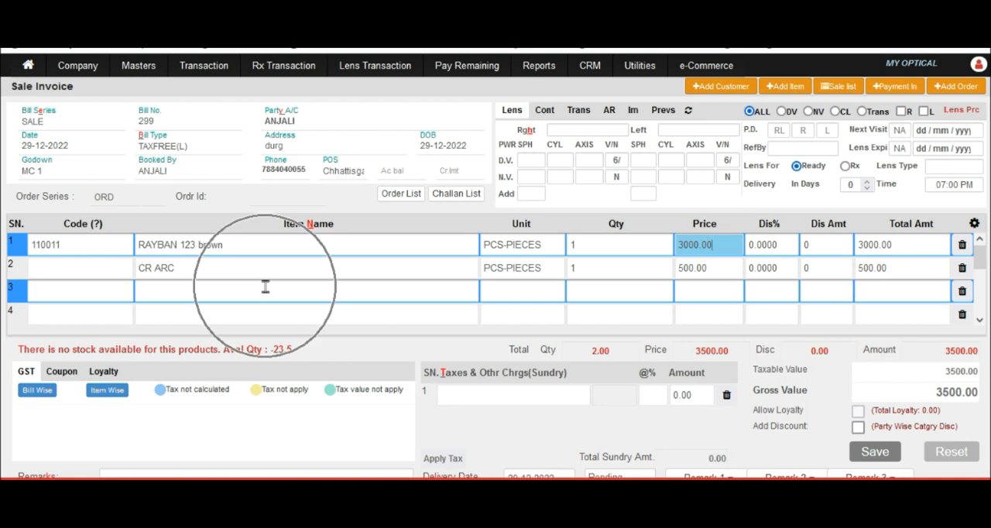
Step: Set the right eye's distance-vision SPH to +2.00 and CYL to -2.50 in the lens prescription
click(527, 159)
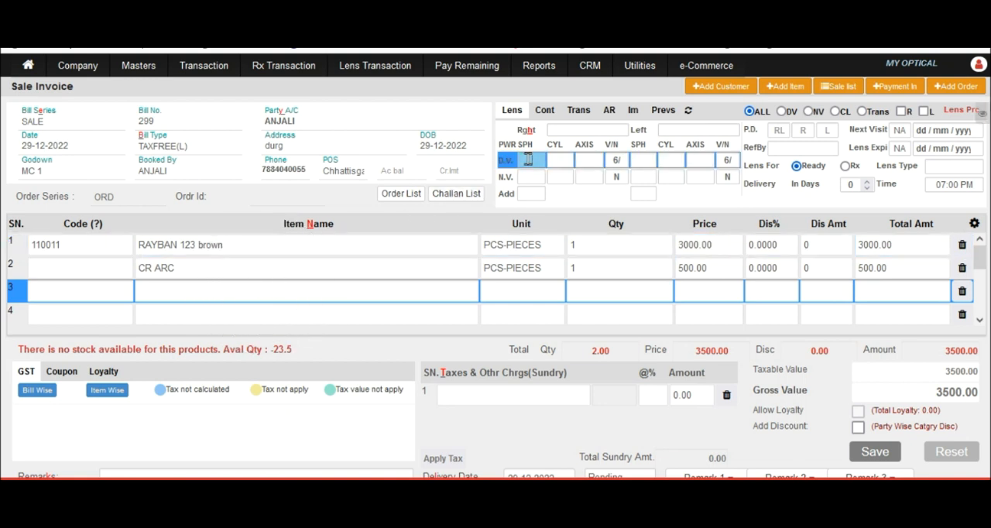
text(2)
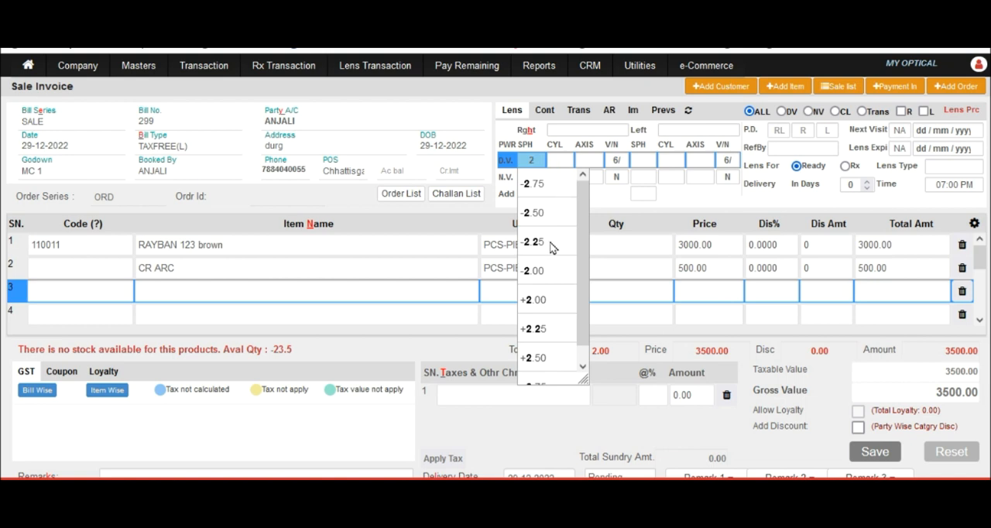
click(540, 299)
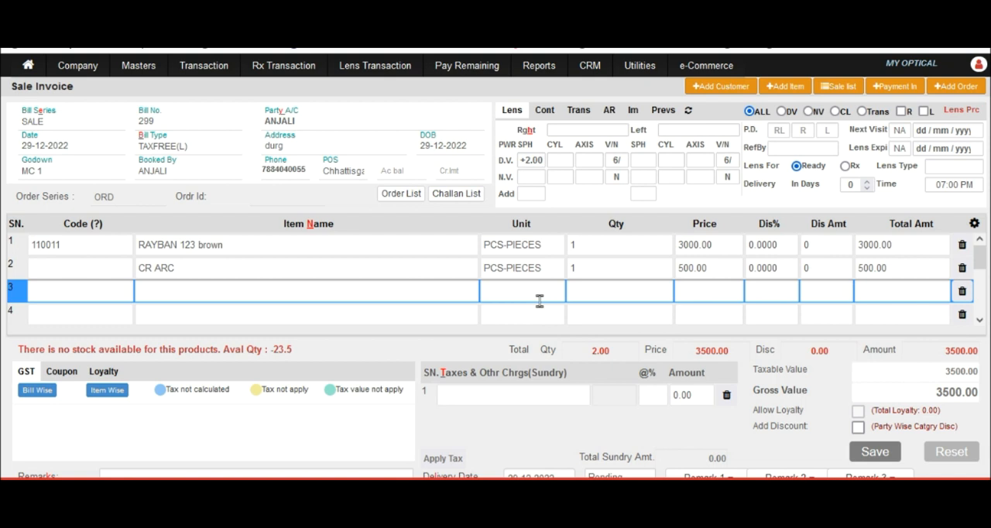
click(556, 159)
text(2)
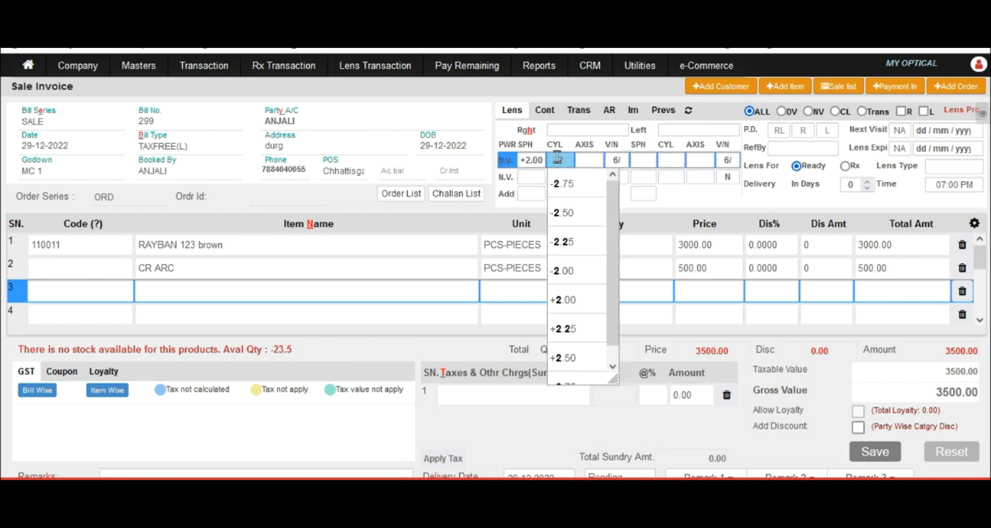
click(572, 214)
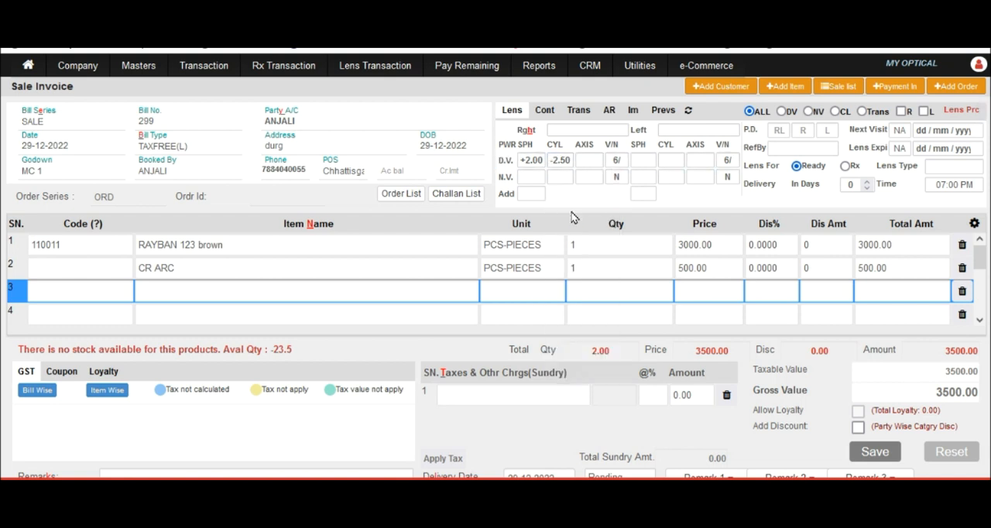
Step: Set the right eye's Add power to +2.00 in the lens prescription
click(527, 195)
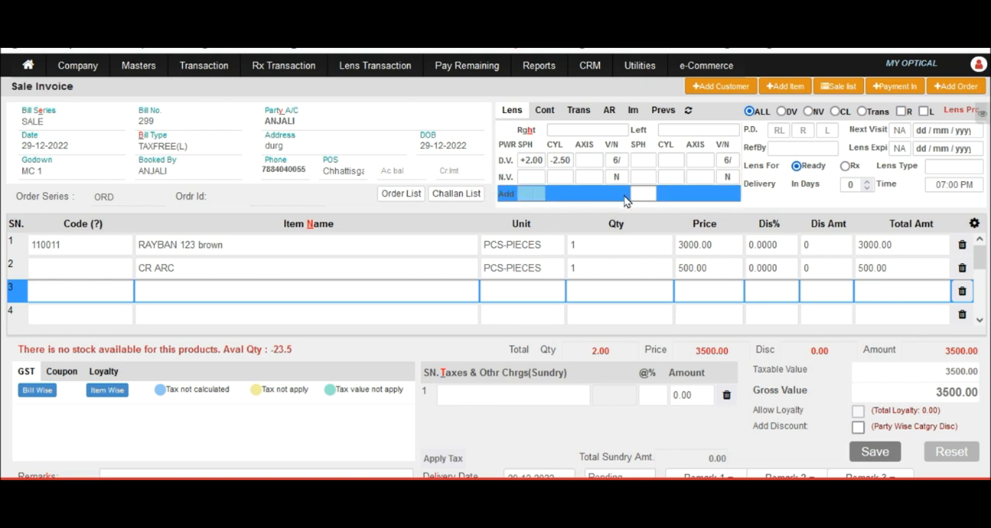
text(2)
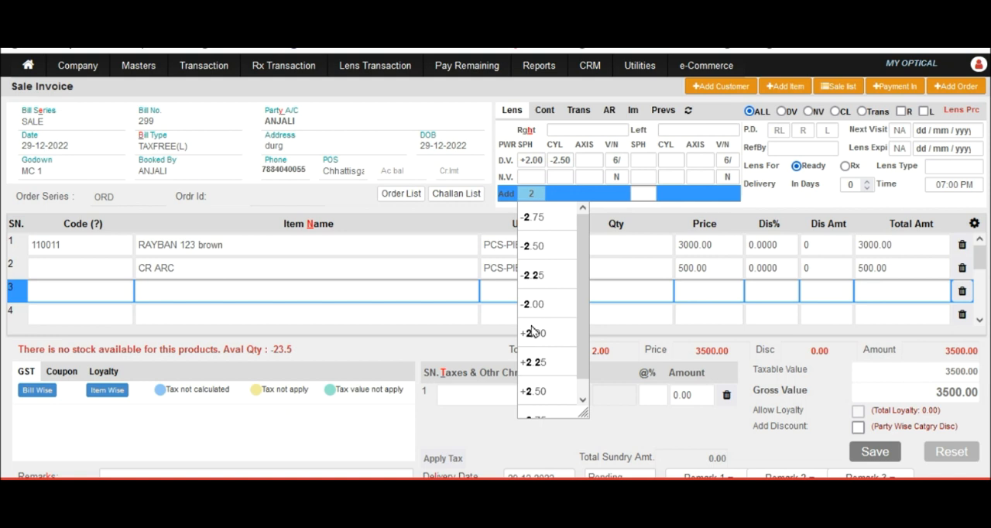
click(533, 333)
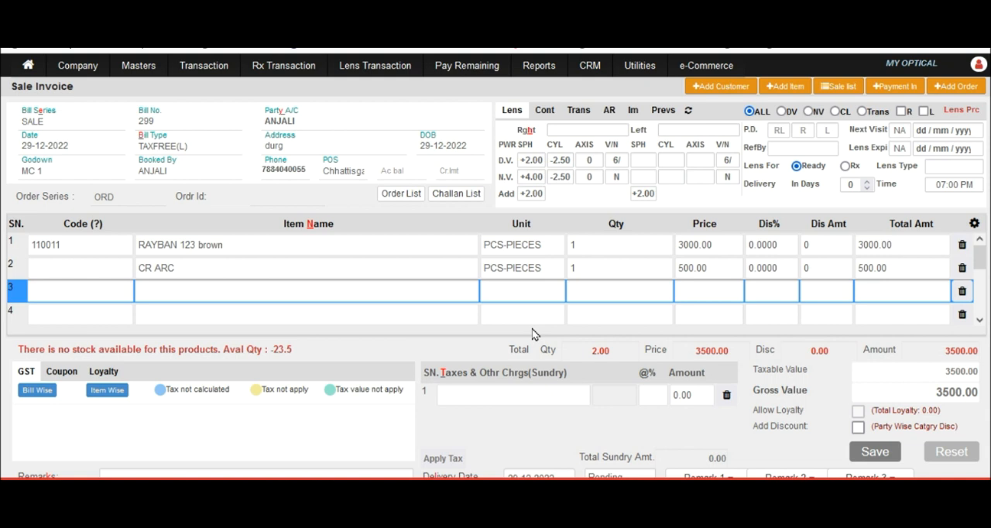
Step: Set the right eye's distance-vision axis to 120 and step through the remaining right-eye values
click(596, 160)
text(120)
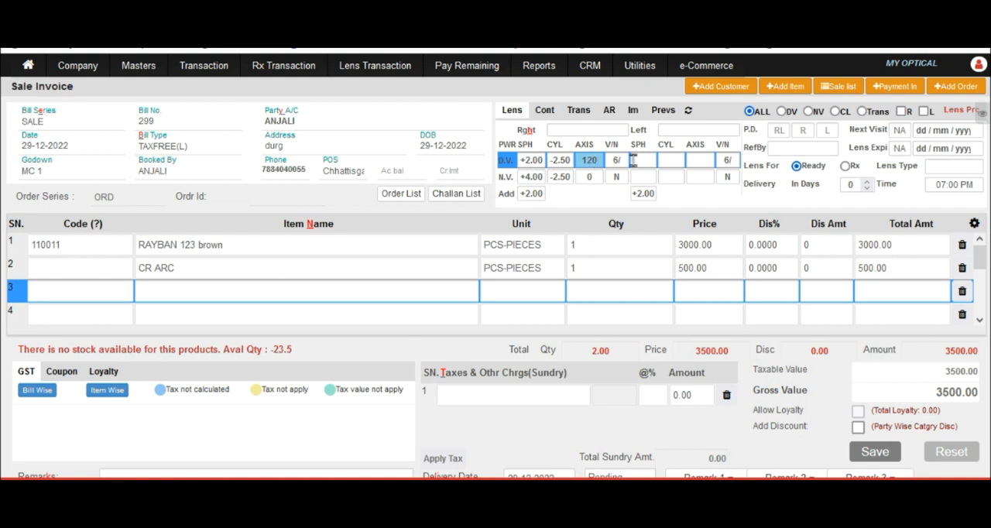
key(Tab)
key(Return)
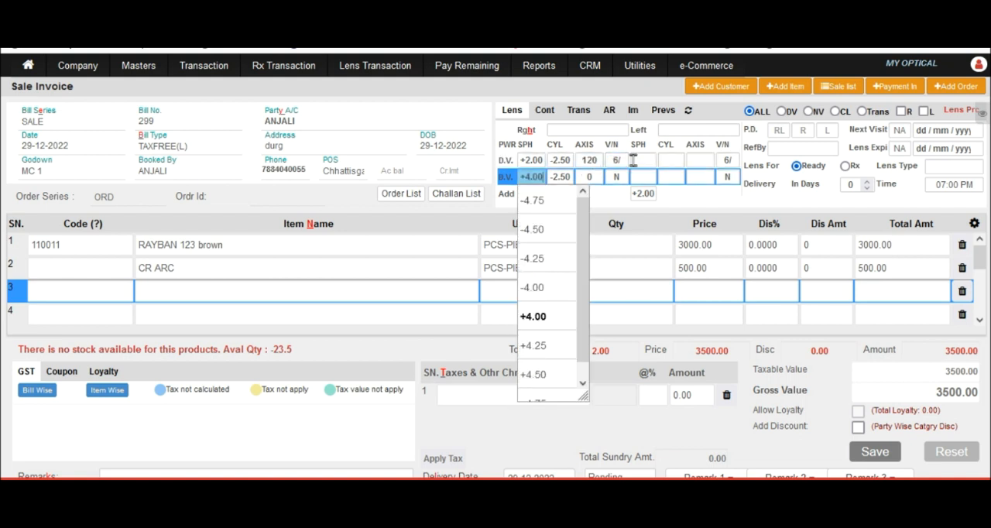
key(Return)
key(Return)
key(Return)
key(Return)
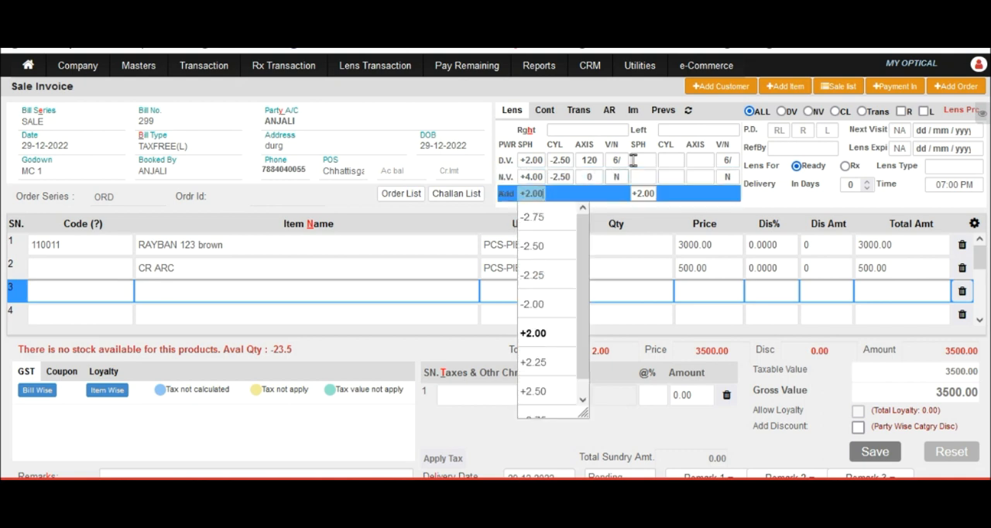
key(Return)
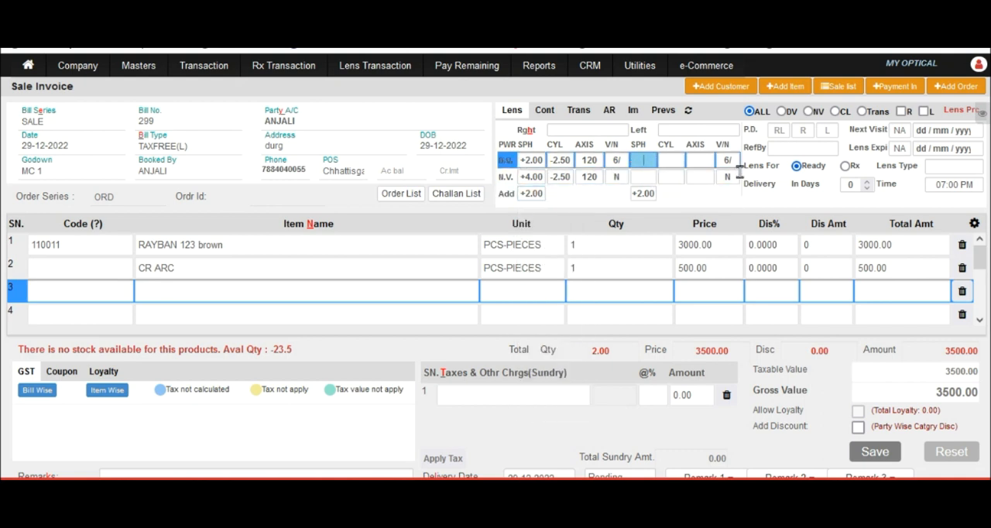
Step: Try to enter .30 as the left eye's distance-vision SPH
text(.30)
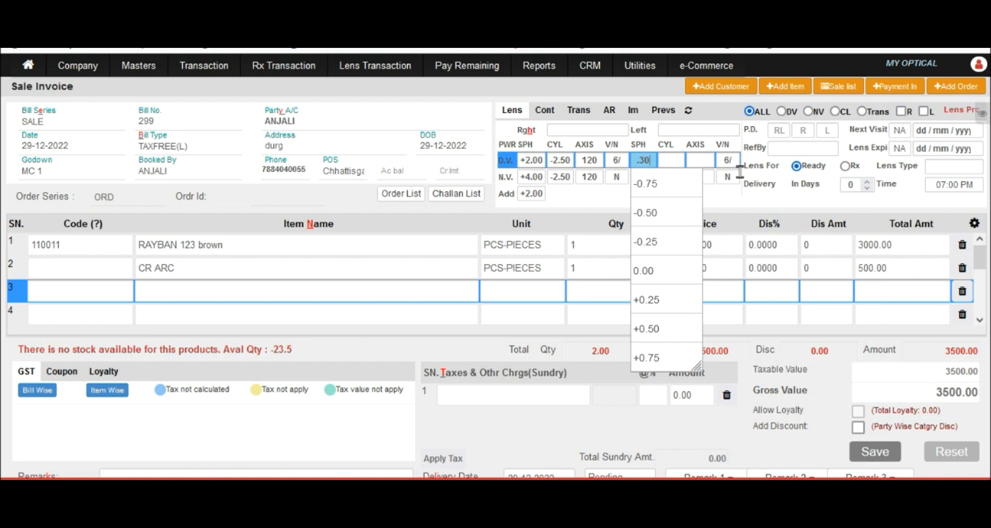
key(Tab)
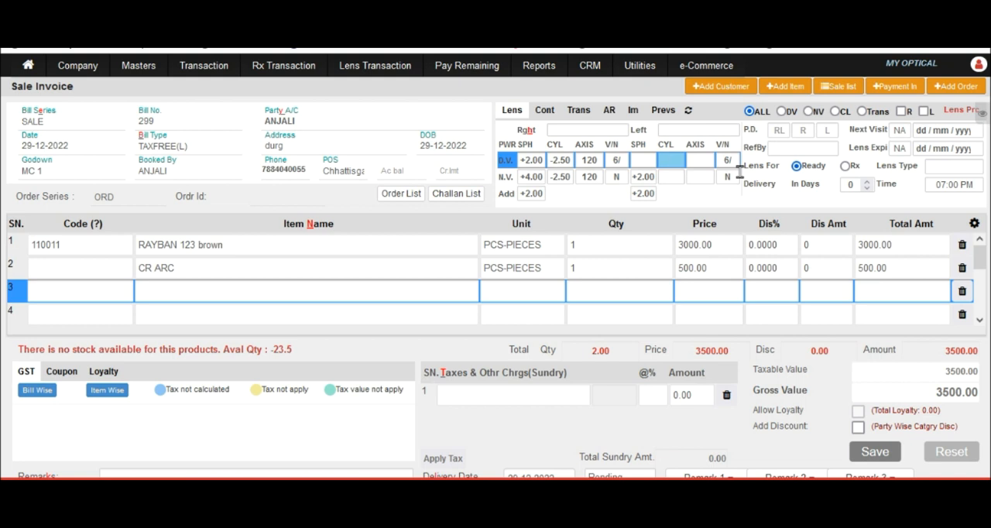
Step: Look up "dr" among the saved referrers and choose the referring doctor's name for the prescription
click(786, 149)
text(dr)
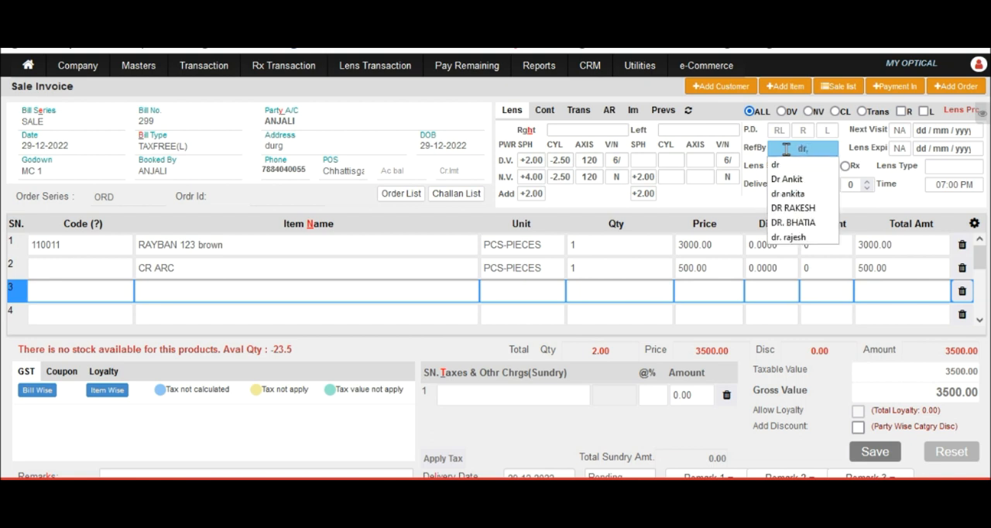
click(792, 208)
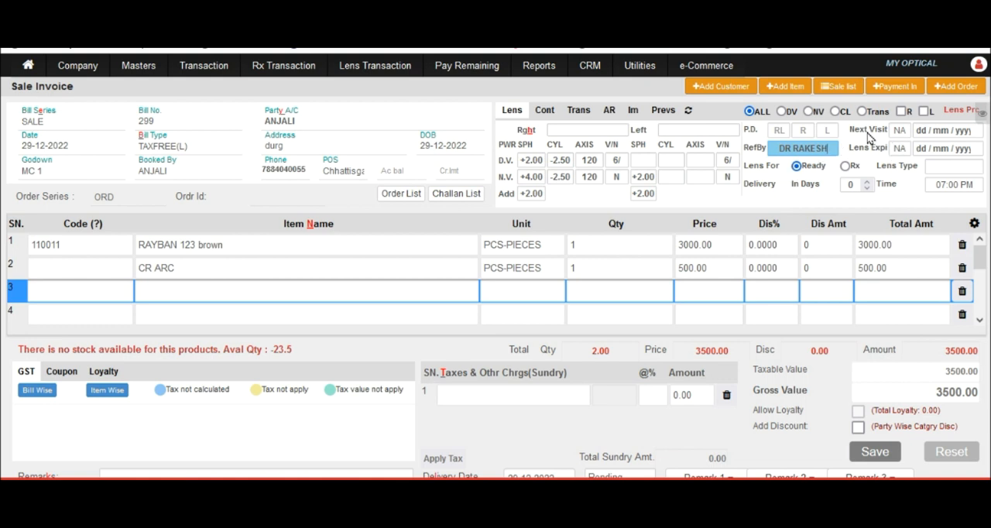
Step: Set the prescription's next visit to 1Y and the lens expiry to 7D
click(900, 130)
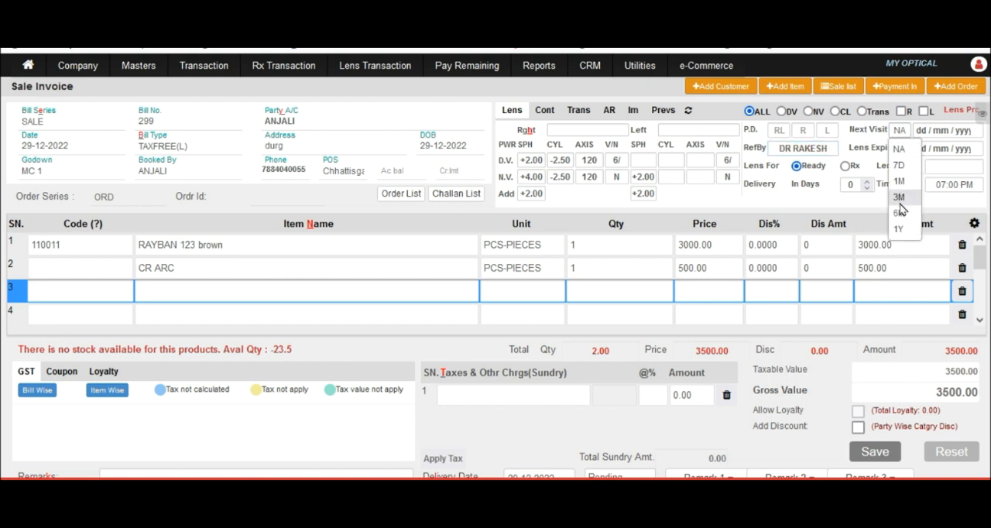
click(900, 229)
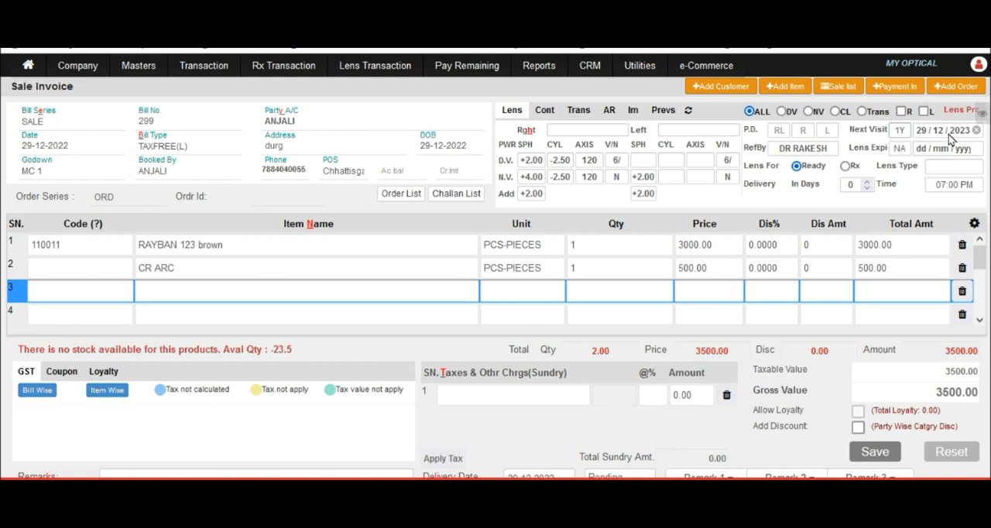
click(900, 149)
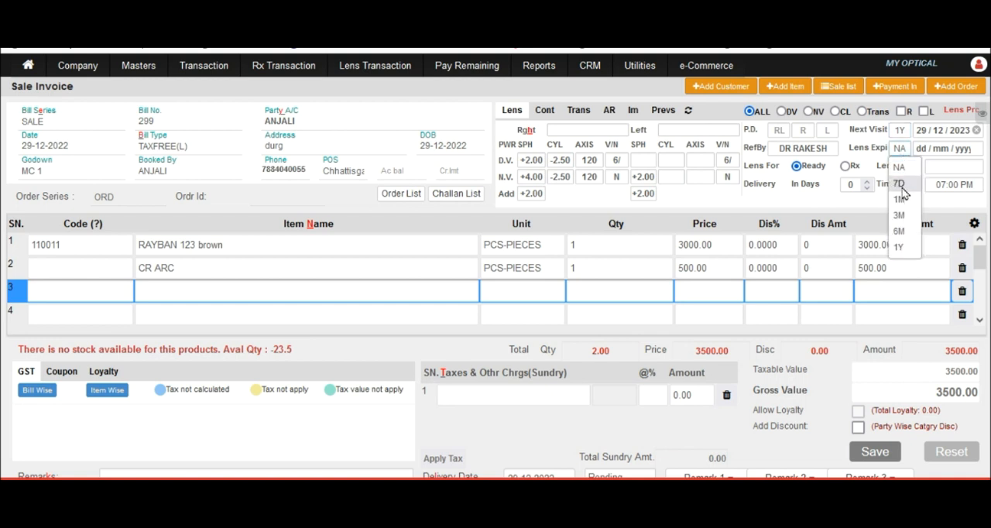
click(900, 184)
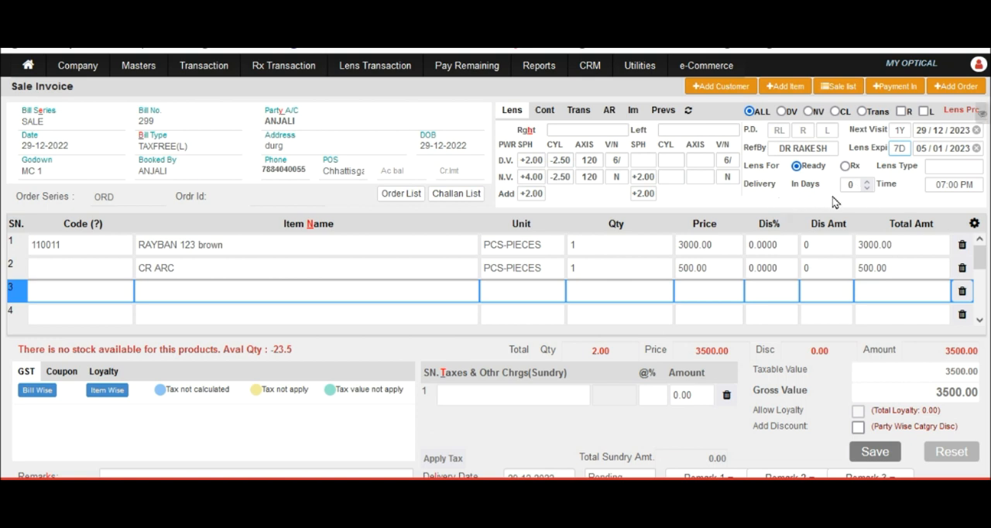
Step: Set the delivery to 2 days and keep the delivery time at 07:00 PM
double_click(855, 186)
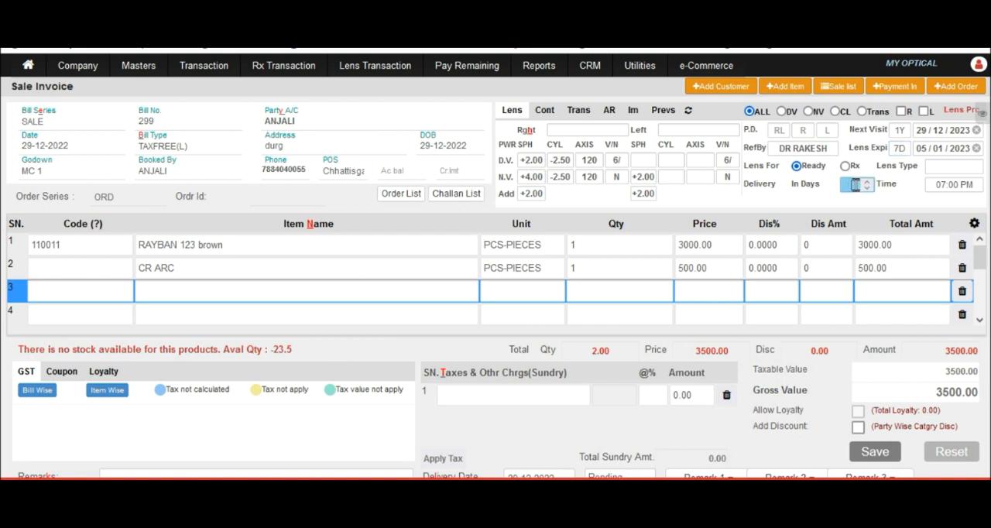
text(2)
click(949, 185)
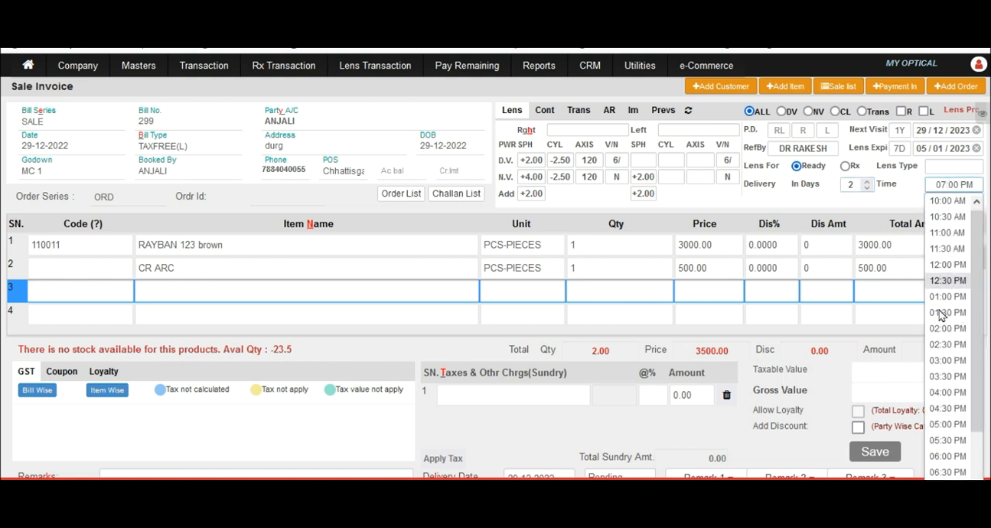
click(704, 202)
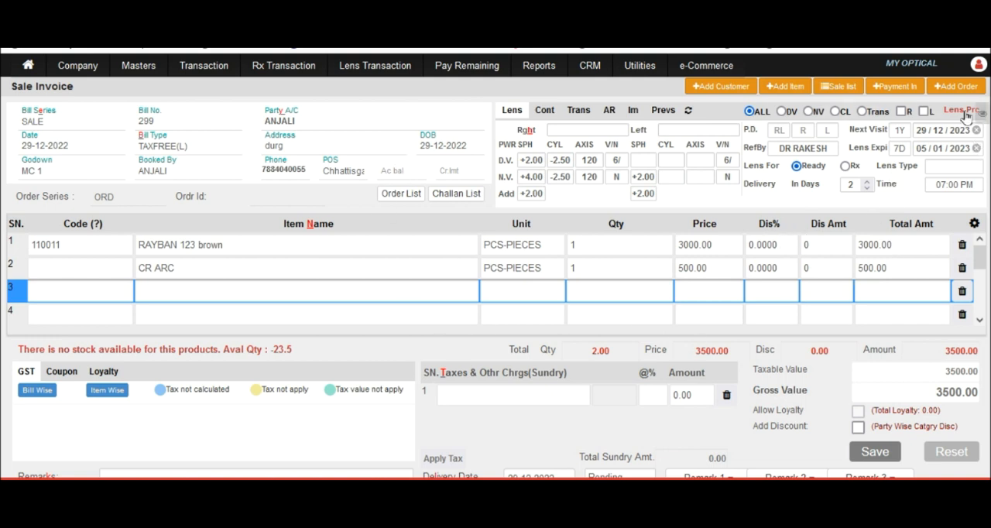
Step: Add a Discount charge of 500 to the invoice's taxes and other charges
click(449, 393)
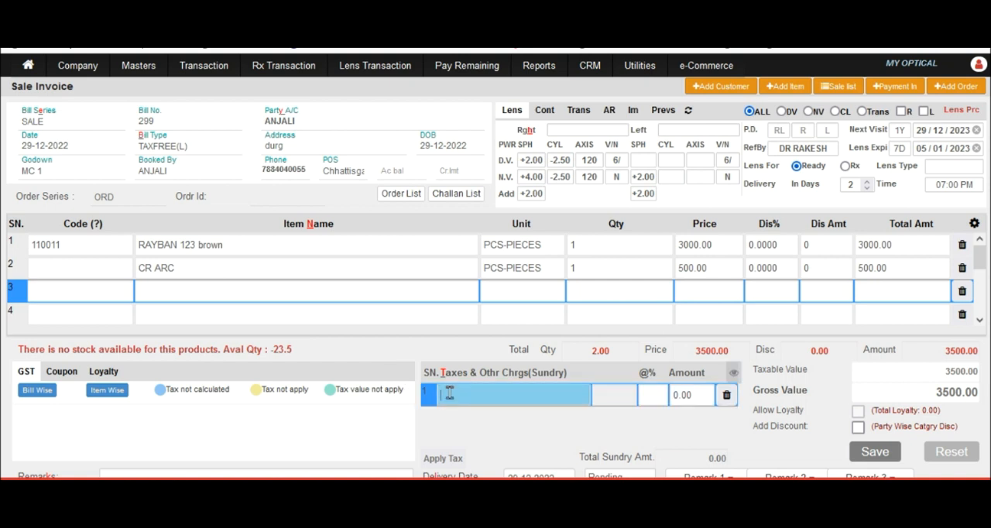
text(d)
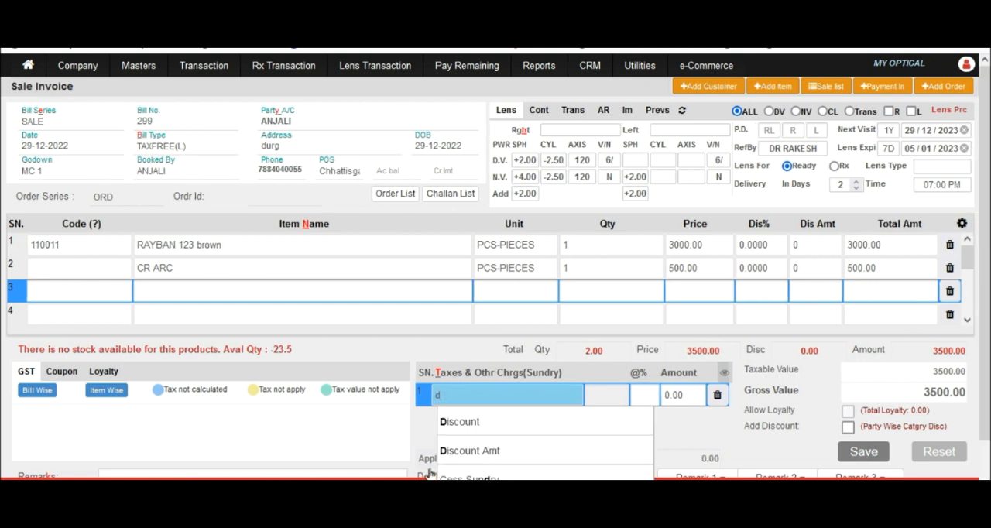
click(477, 422)
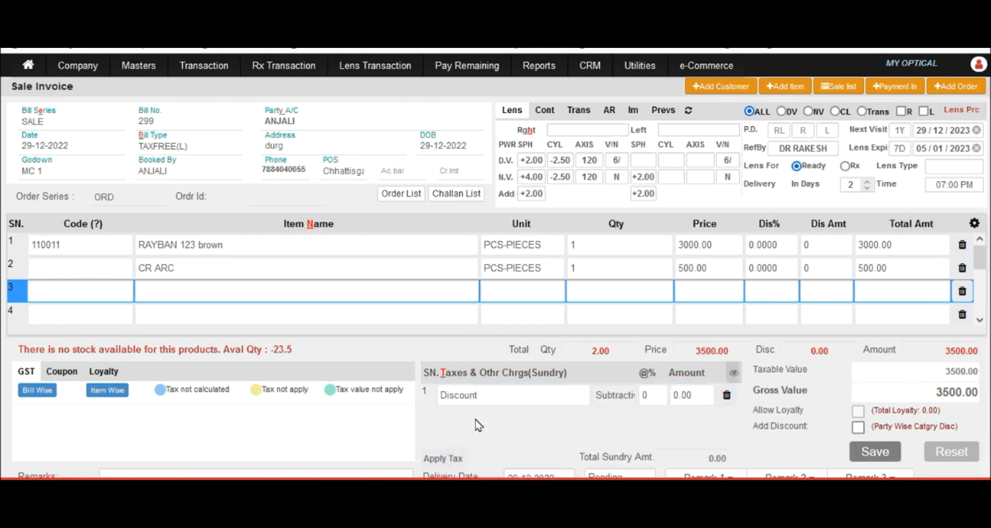
click(699, 395)
key(BackSpace)
key(BackSpace)
key(BackSpace)
text(5)
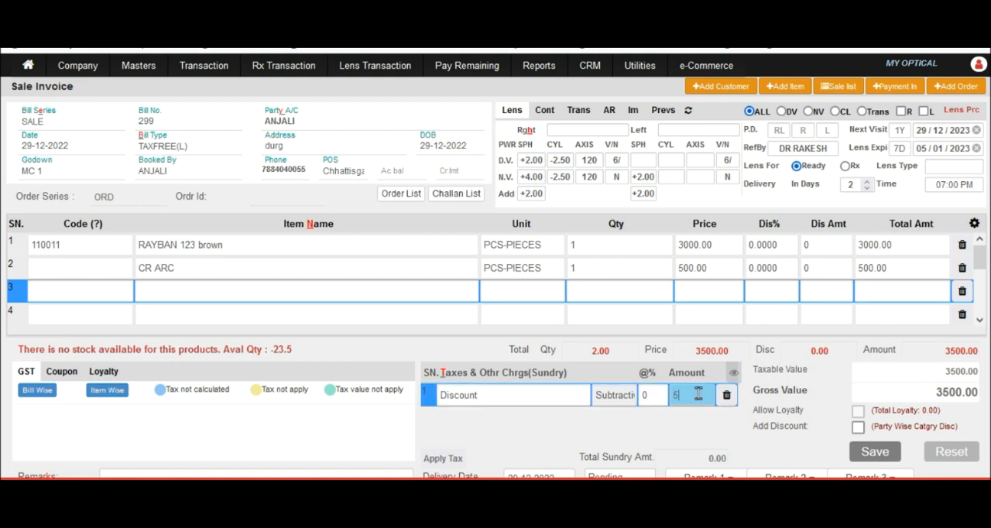
text(00)
key(Return)
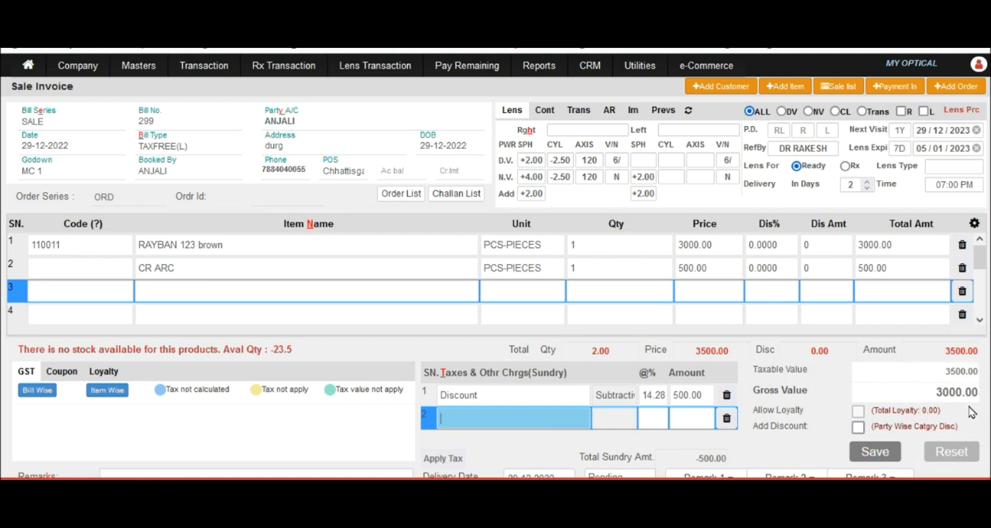
Step: Save the invoice with a cash payment of 1000 in the bill payment details
click(170, 474)
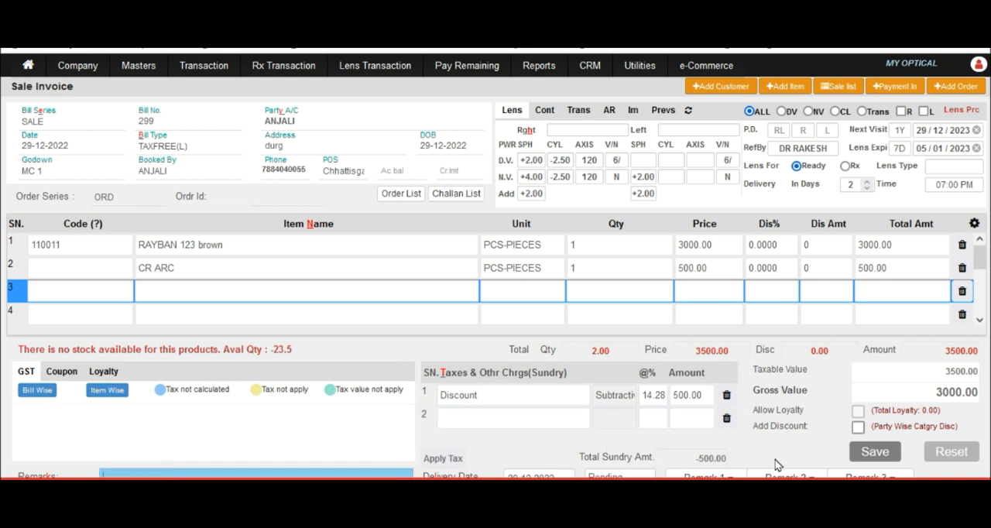
click(876, 452)
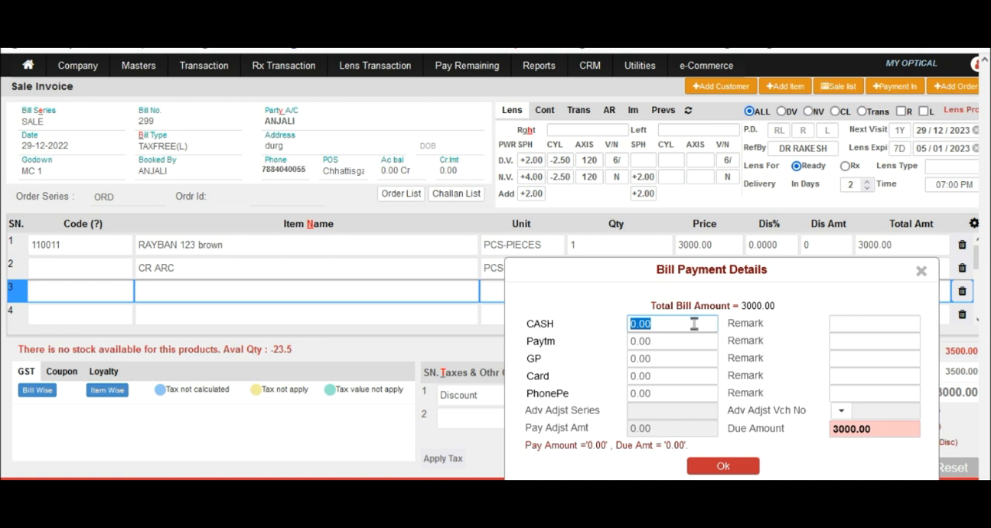
text(1000)
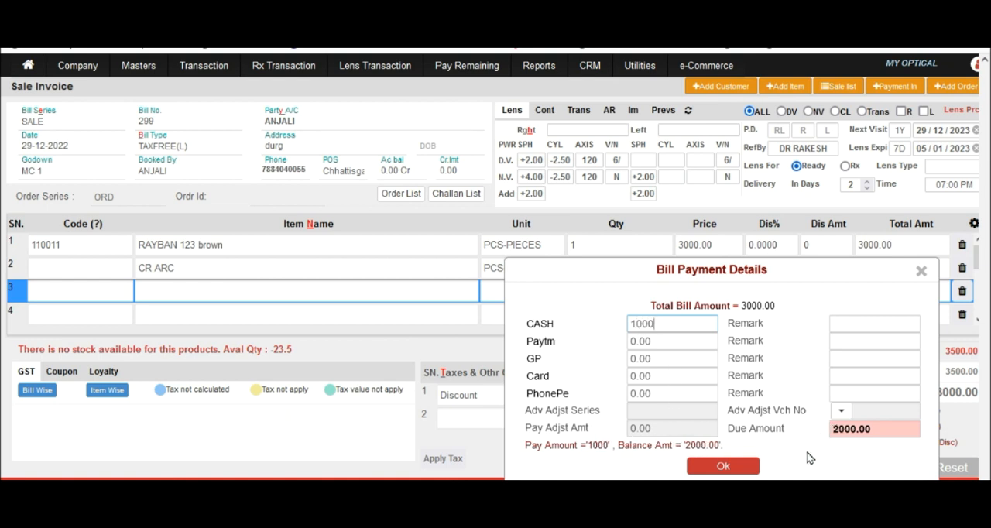
click(701, 467)
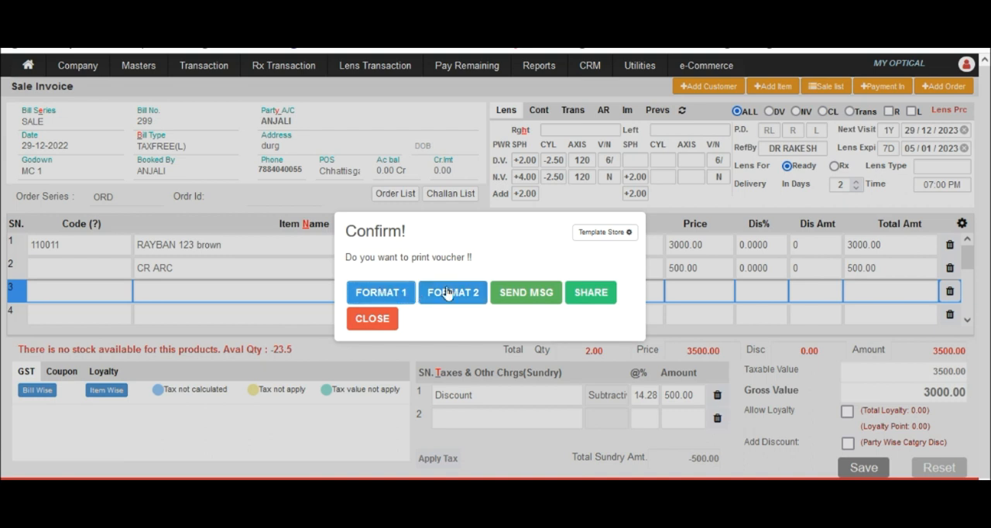
Step: Share the saved invoice's message with the customer through WhatsApp Web, dismissing the voucher print dialog
click(600, 298)
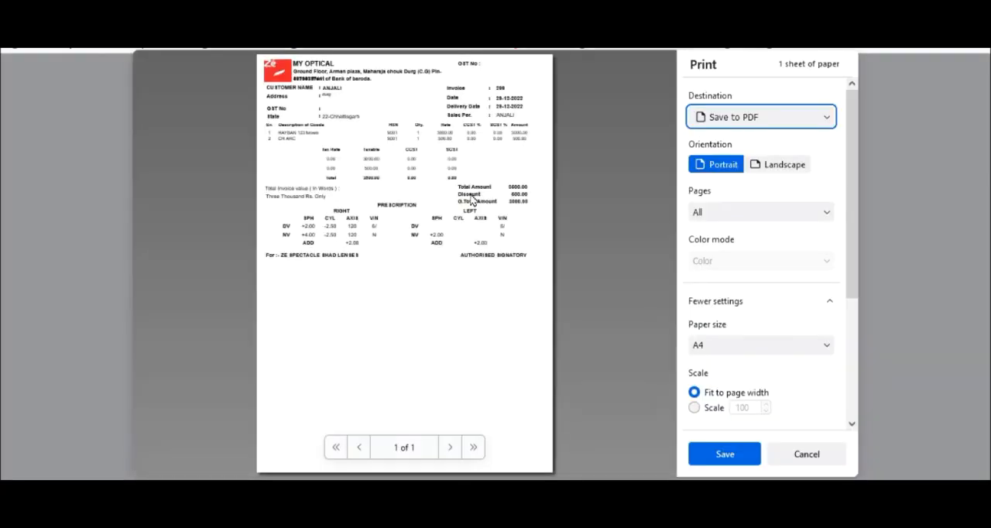
click(812, 451)
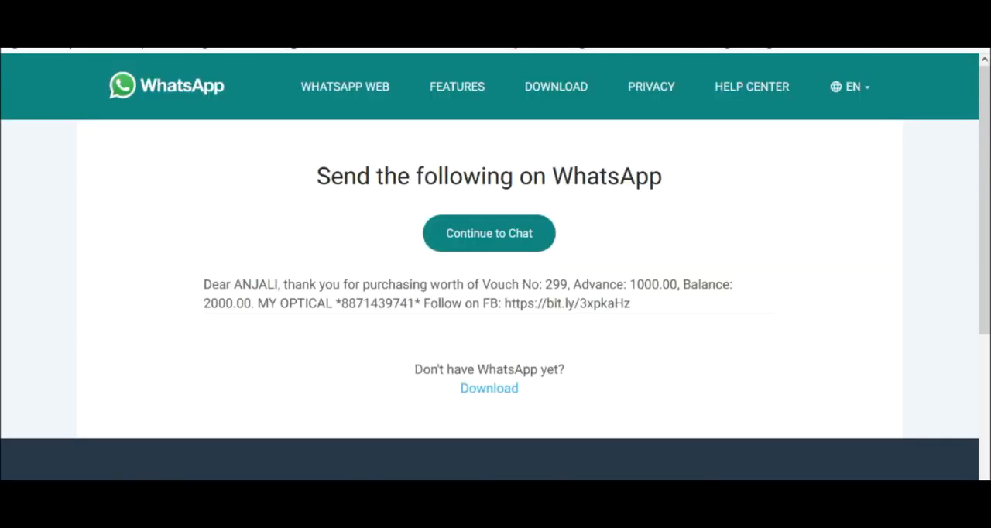
click(475, 231)
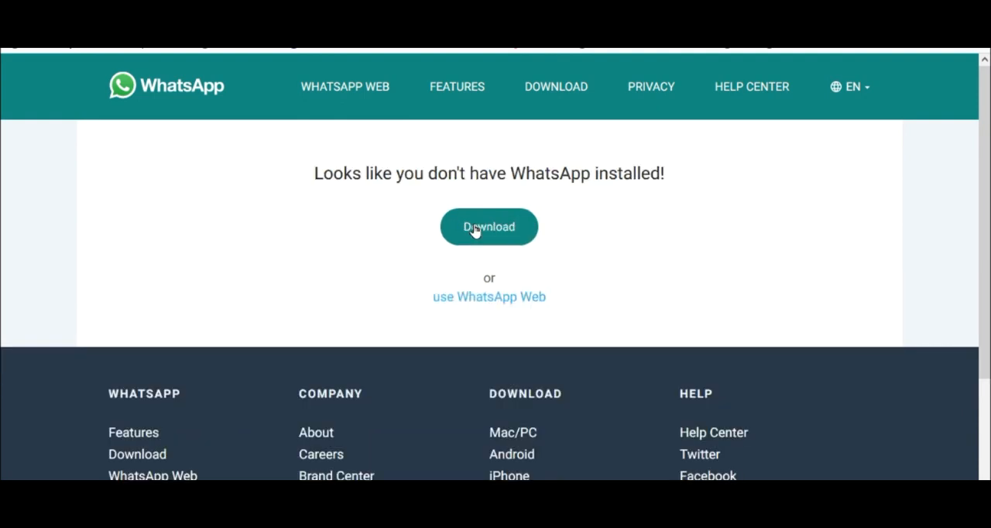
click(474, 299)
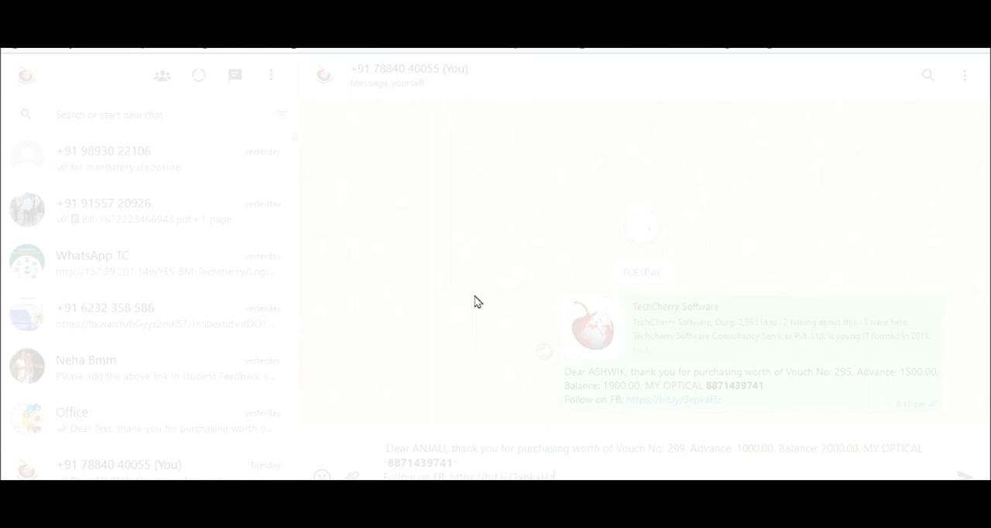
key(Return)
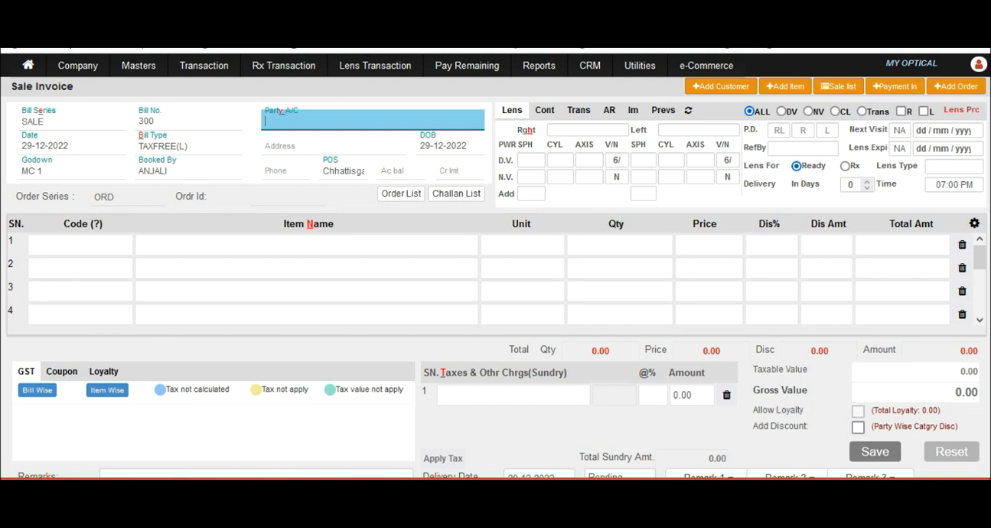
Step: Open the list of sale invoices to review the saved voucher
click(182, 62)
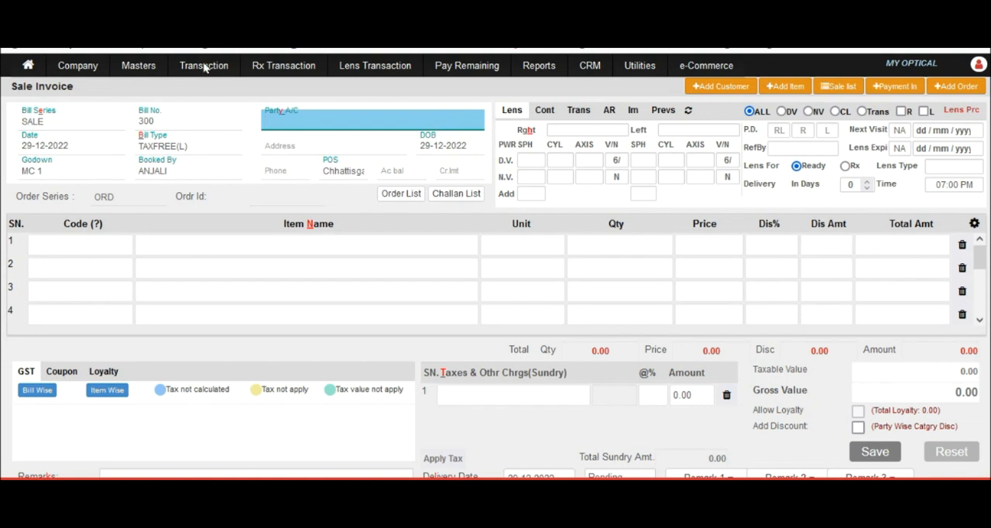
mouse_move(205, 68)
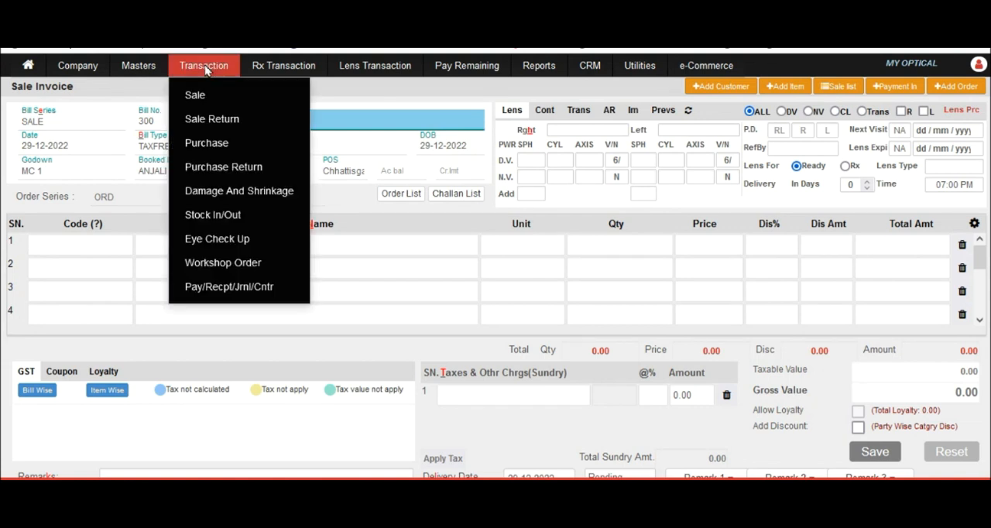
mouse_move(298, 99)
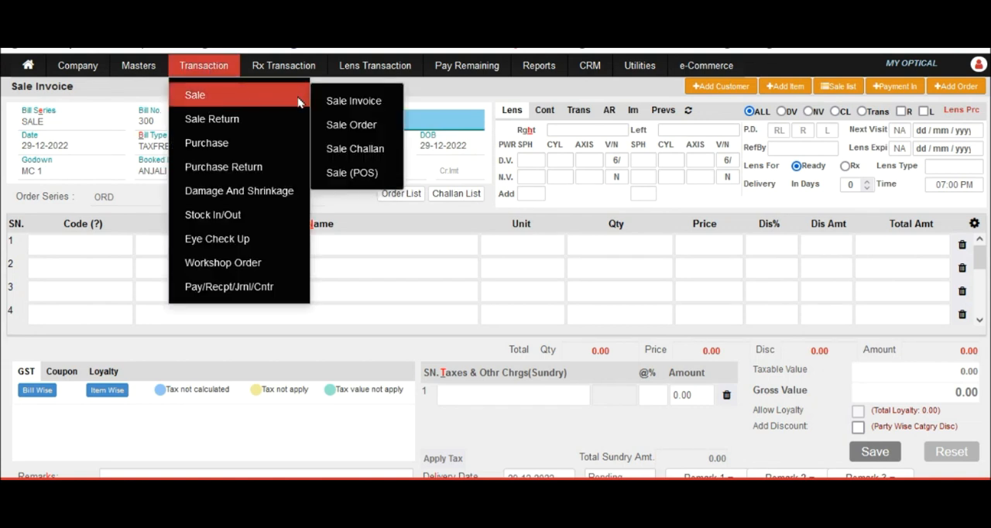
click(338, 103)
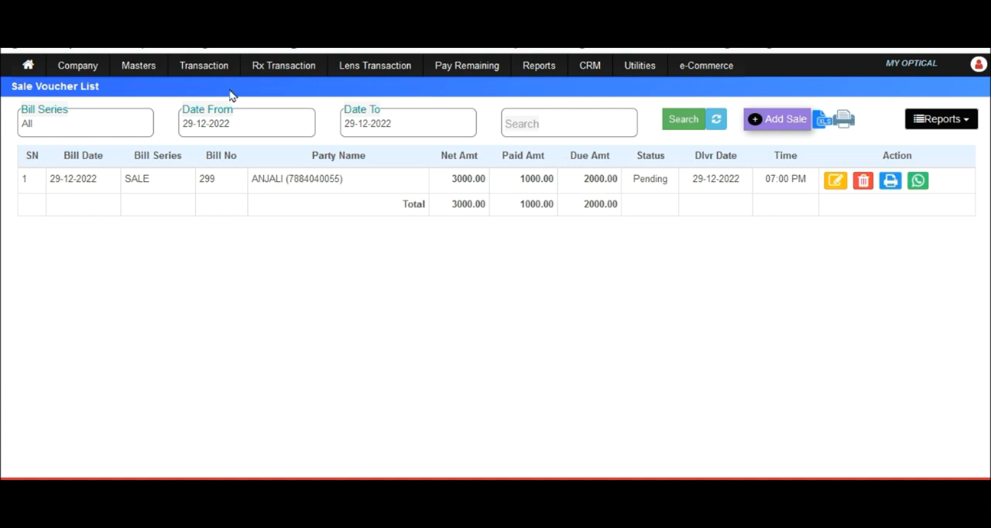
click(217, 132)
click(786, 124)
click(787, 124)
key(ctrl)
key(ctrl)
key(ctrl)
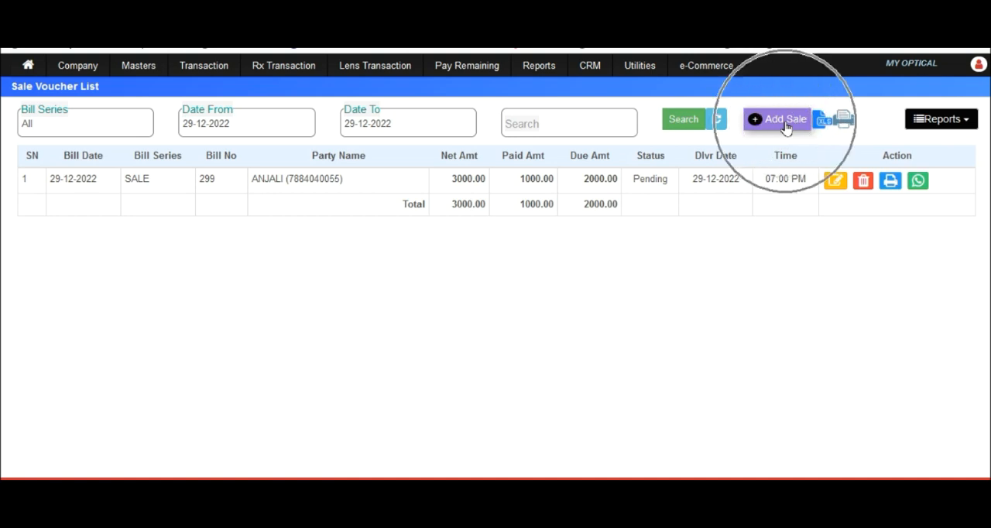
click(159, 67)
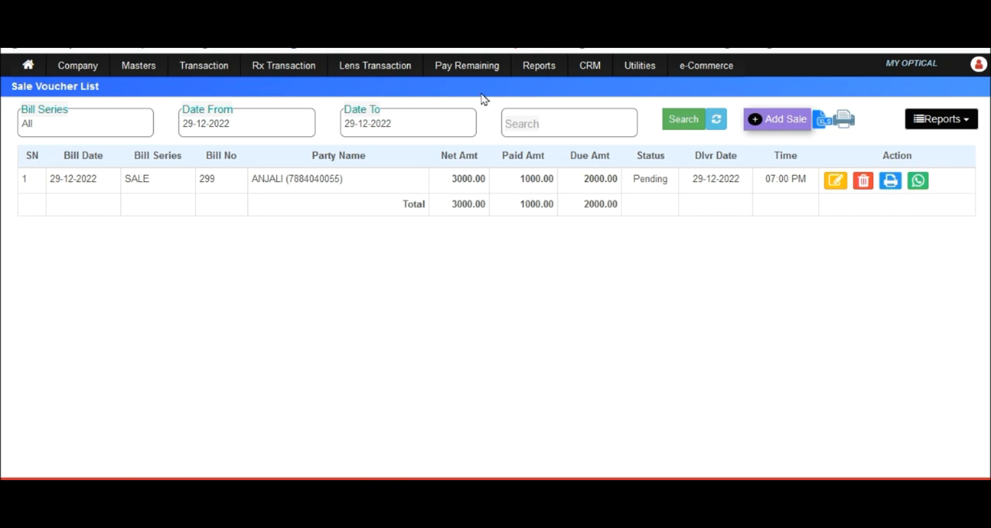
Step: Open the receive-from-account receipt page and list the bills dated 01-12-2022 to 29-12-2022
click(467, 65)
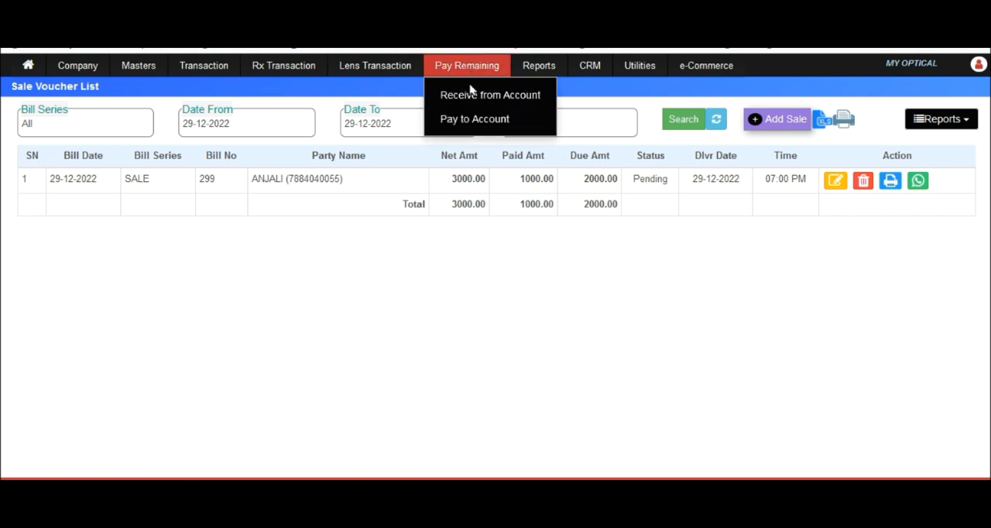
click(472, 95)
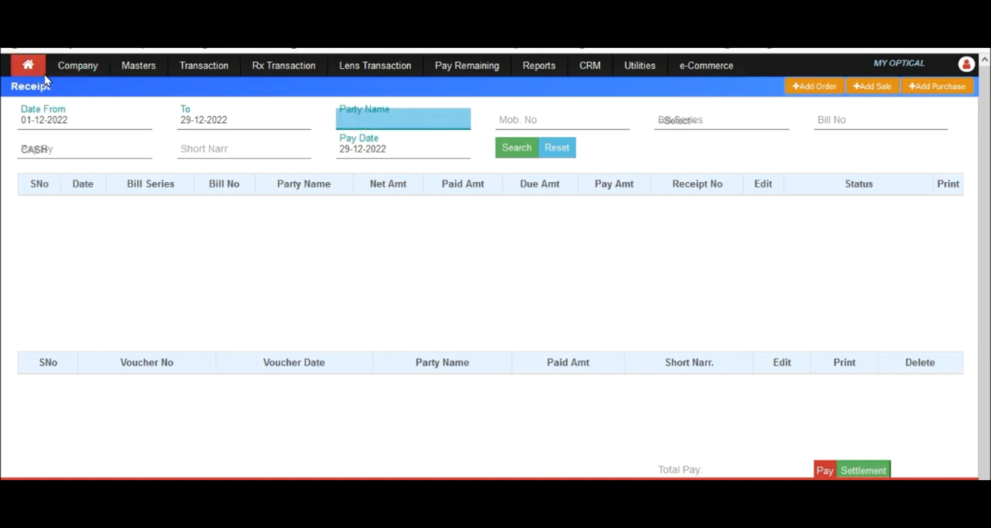
click(511, 144)
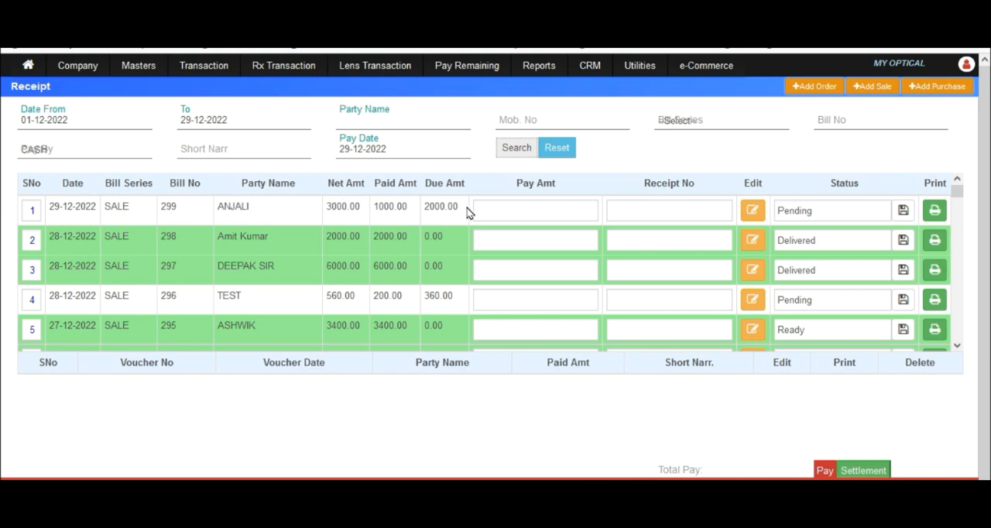
Step: Record and confirm a payment of 2000 against sale bill 299, closing the WhatsApp message page without sending
click(499, 205)
text(2000)
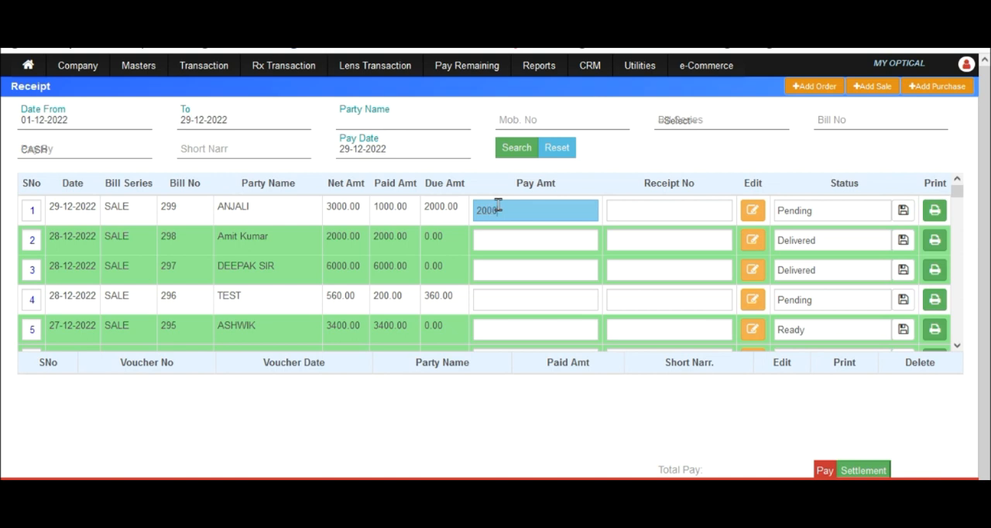
key(Return)
key(Return)
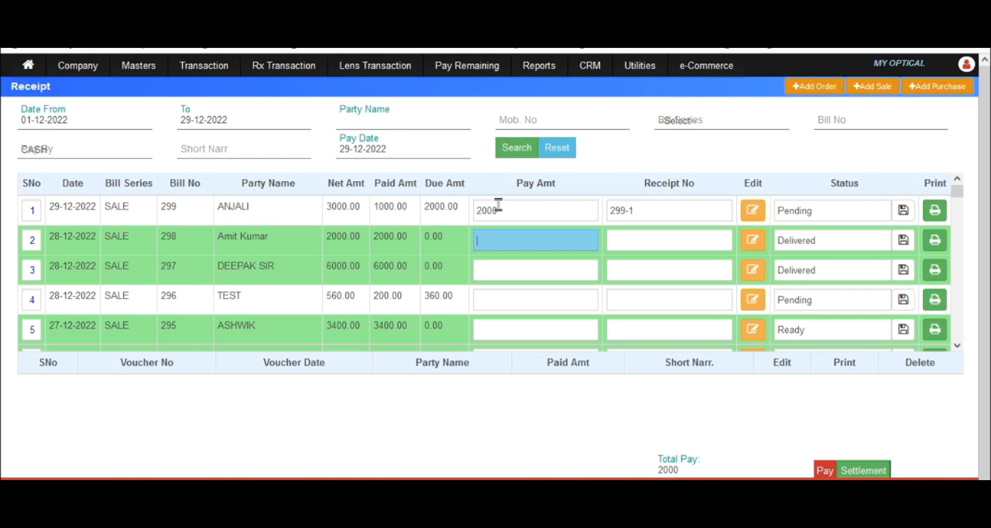
click(825, 472)
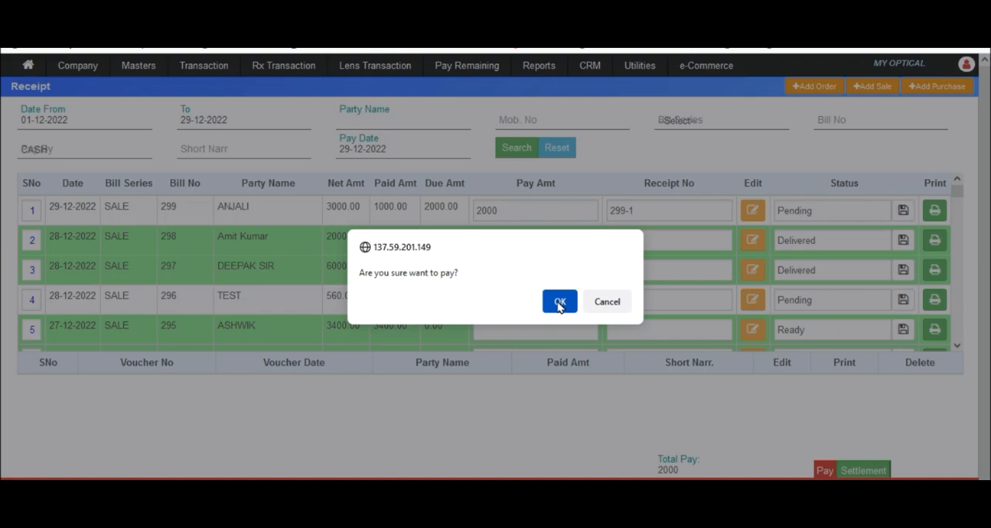
click(560, 302)
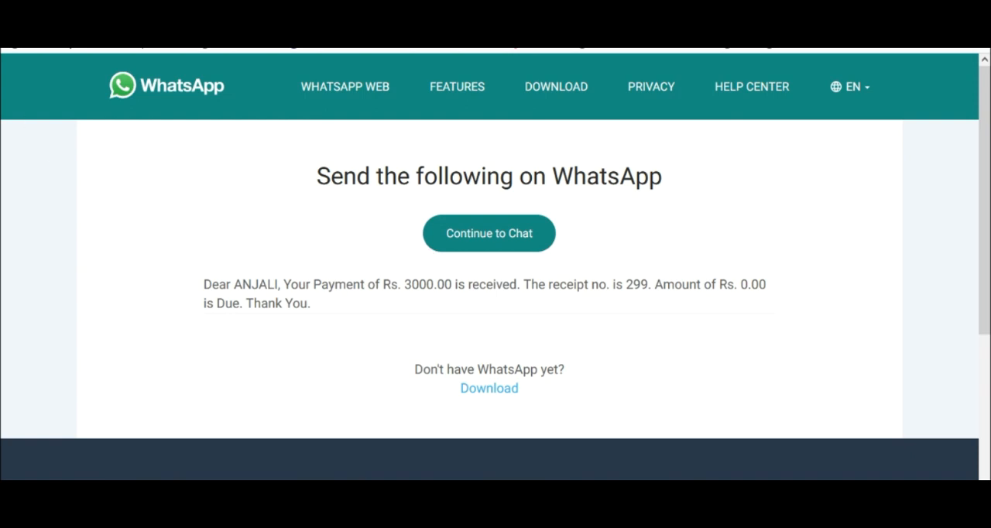
key(ctrl+w)
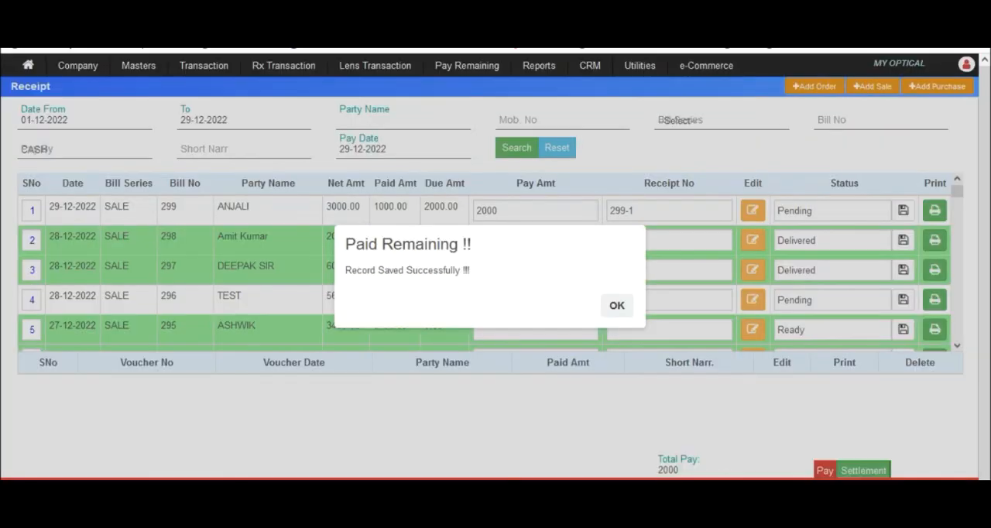
click(617, 306)
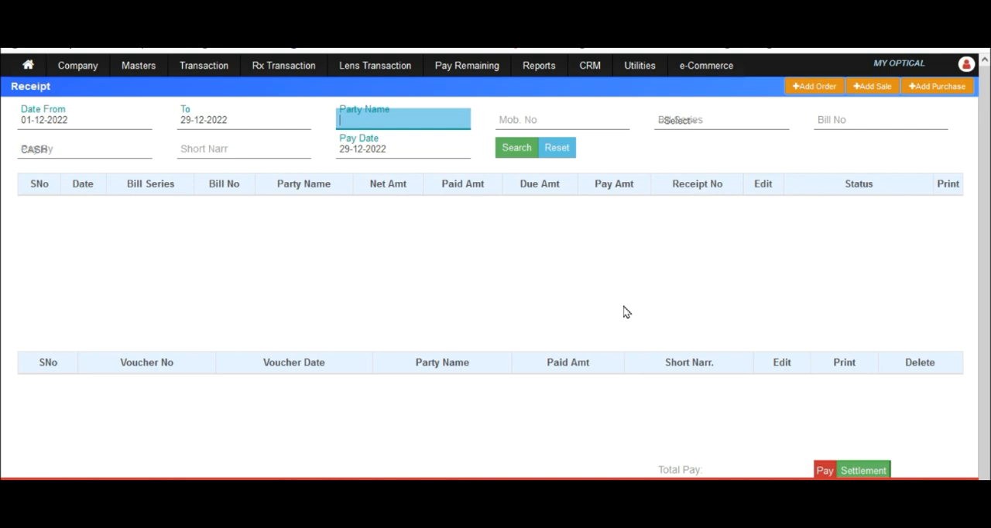
Step: List the bills again and check the paid and due amounts of the sale bills
click(524, 155)
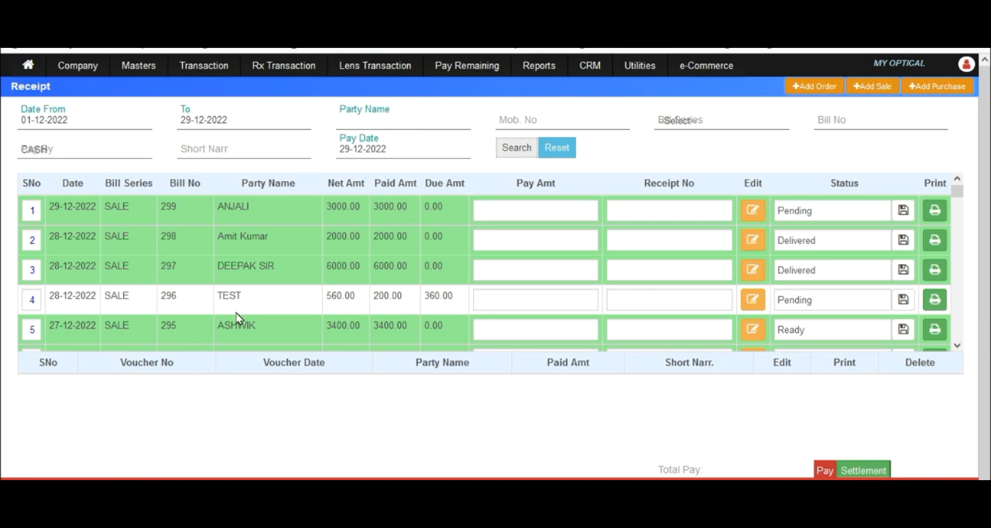
click(457, 303)
key(ctrl)
key(ctrl)
key(ctrl)
key(ctrl)
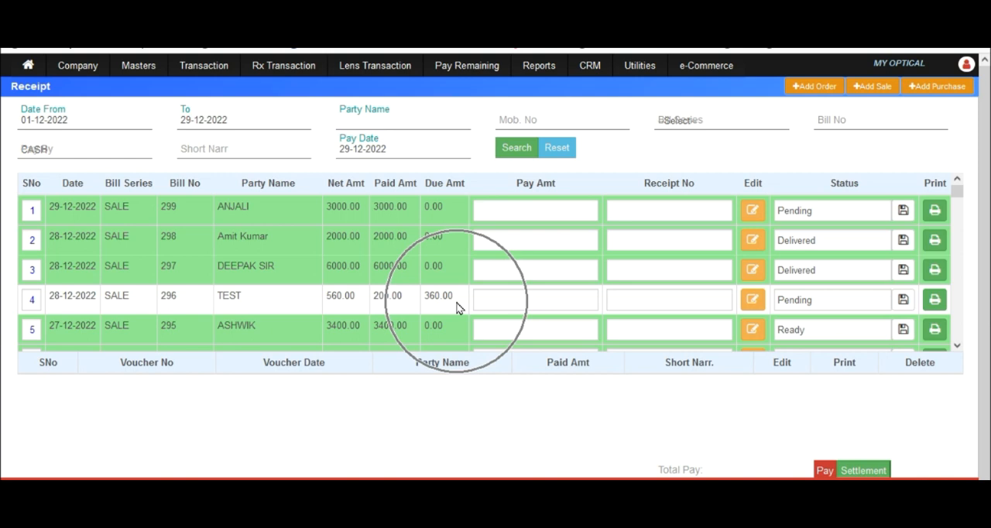